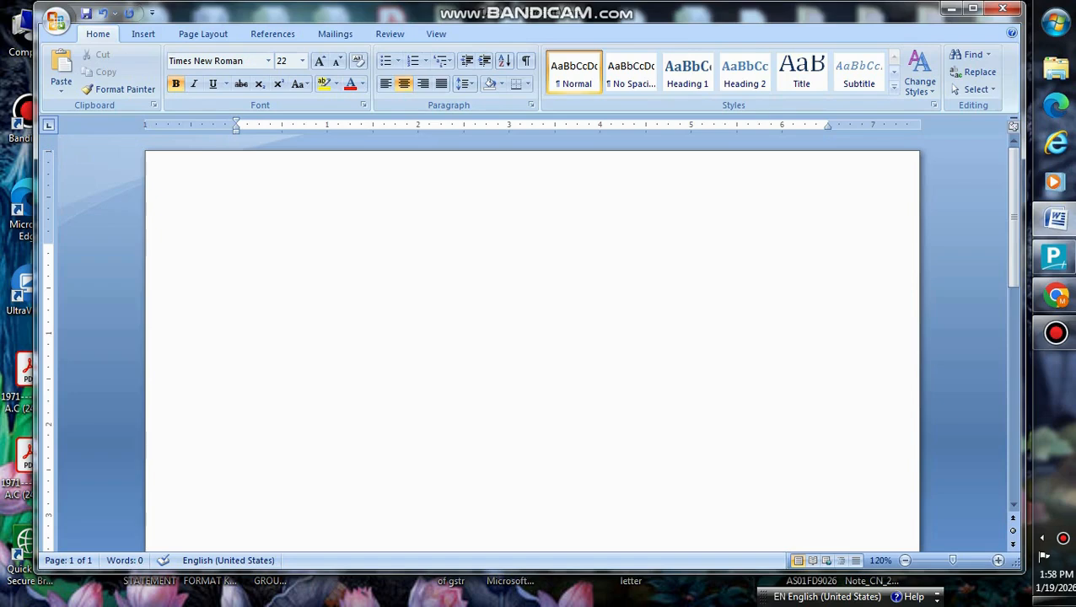
- Title the Word page 'HOW TO GENERATE EWAY BILLS', fixing the missing space, and minimise Word
type("HOW T")
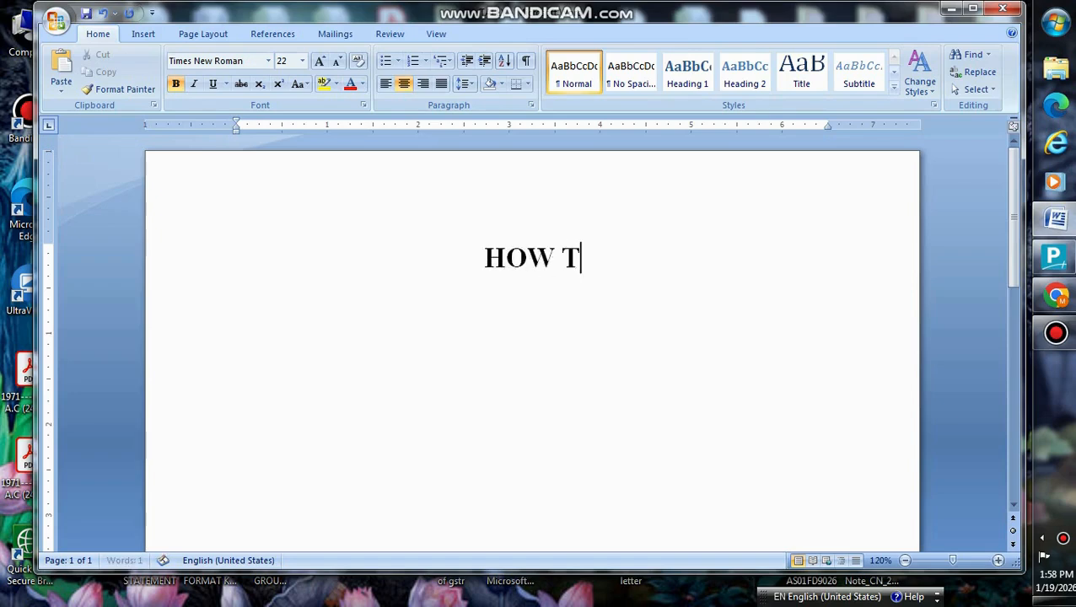
type("OGENERA")
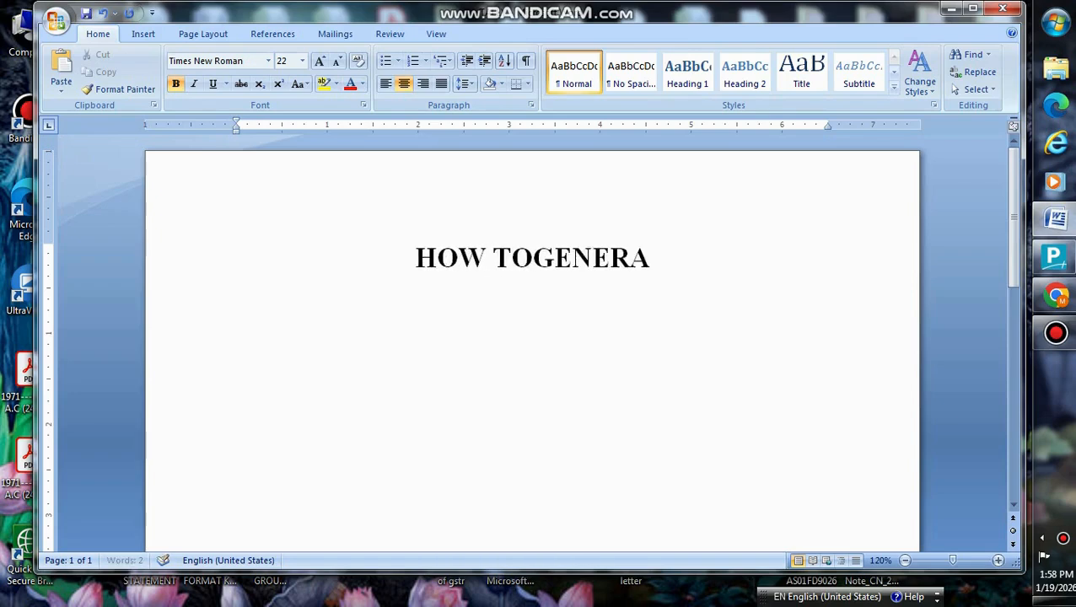
type("TE EWA")
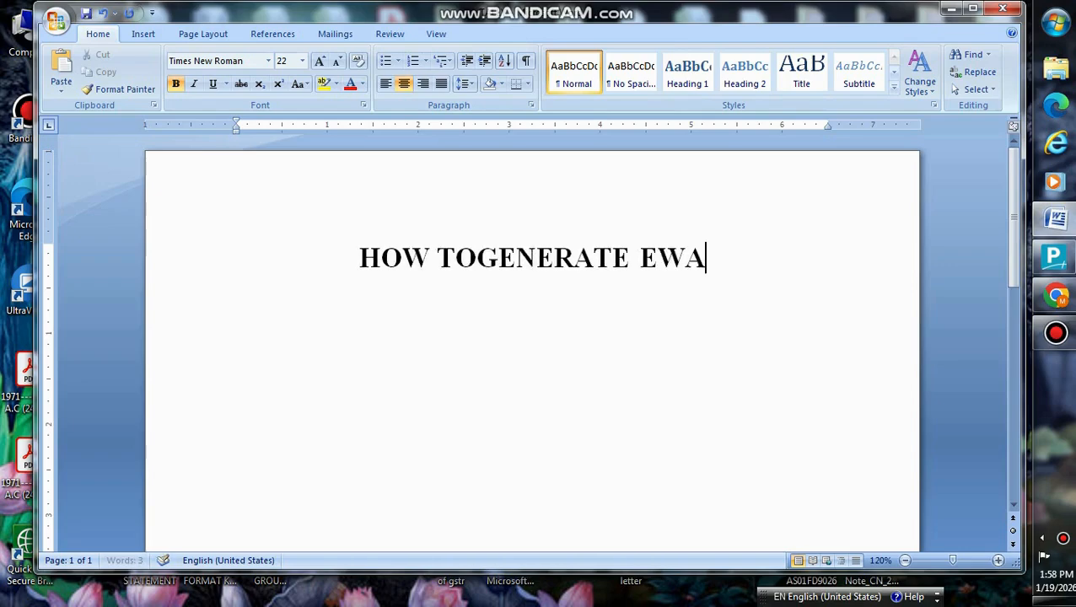
type("Y BILL")
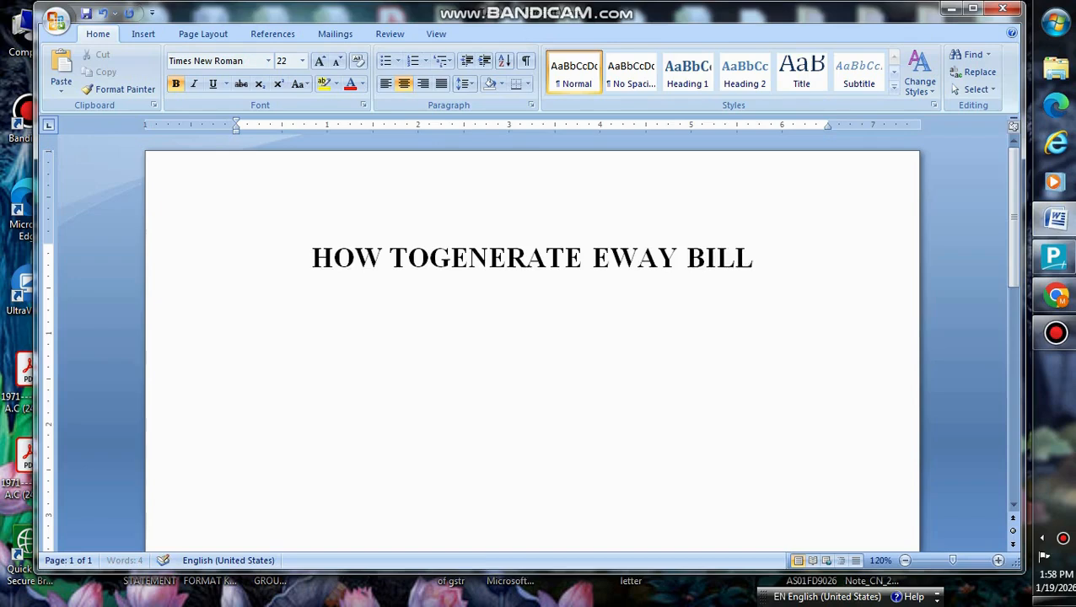
type("S")
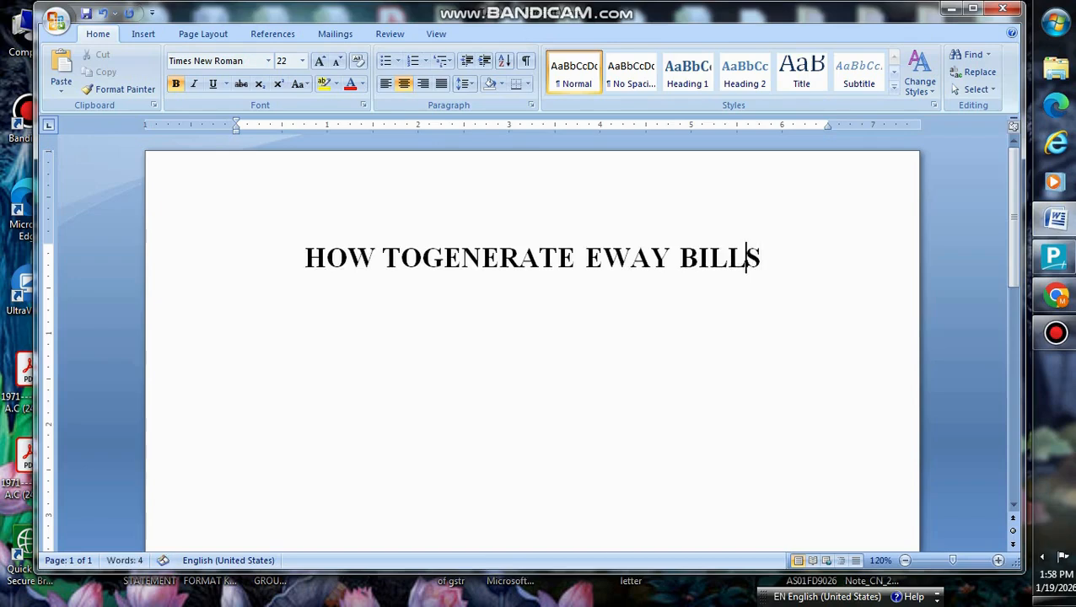
left_click(422, 258)
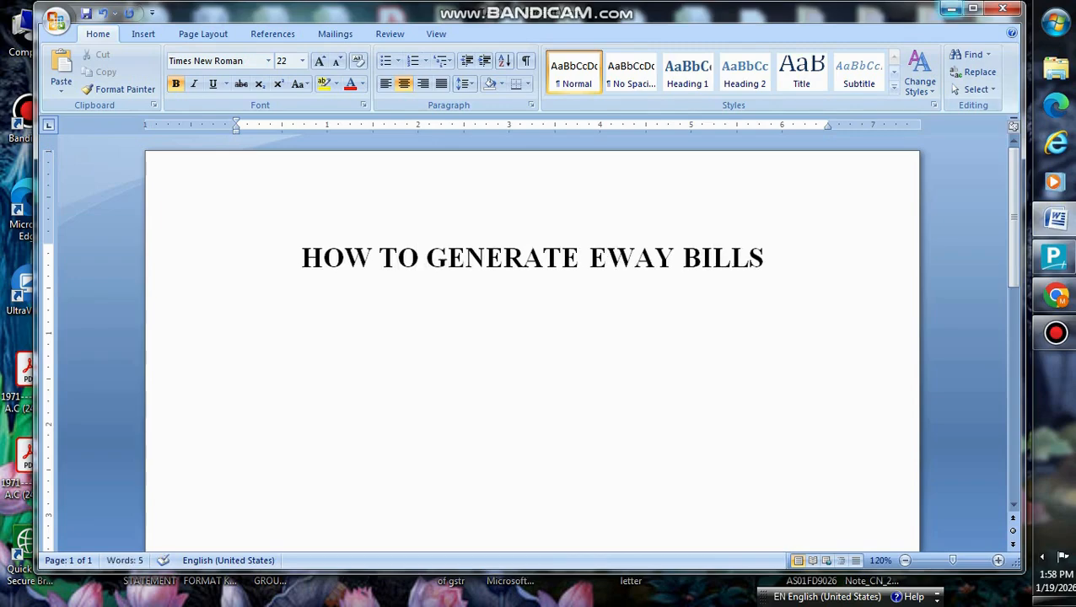
left_click(951, 9)
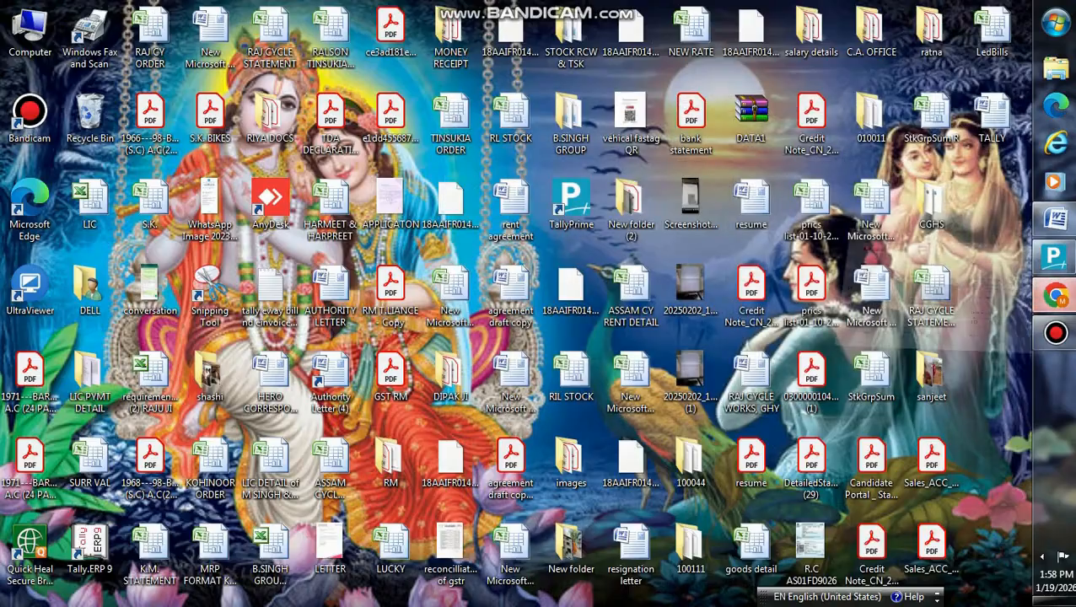
- Load the ewaybillgst.gov.in login page in a new Chrome tab
left_click(1055, 295)
left_click(402, 13)
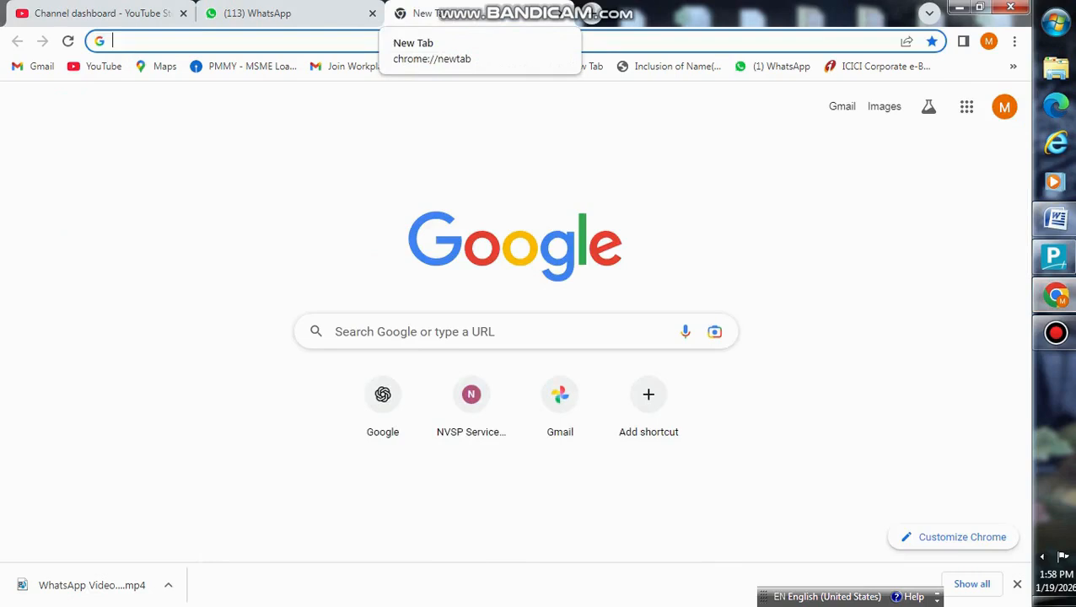
type("EWA")
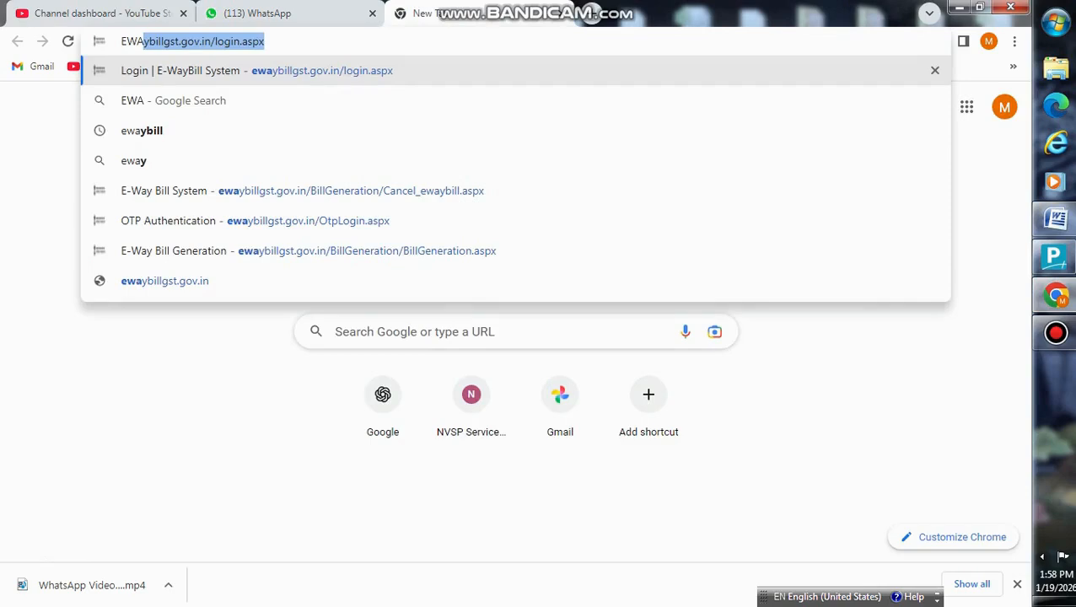
key("Right")
key("Return")
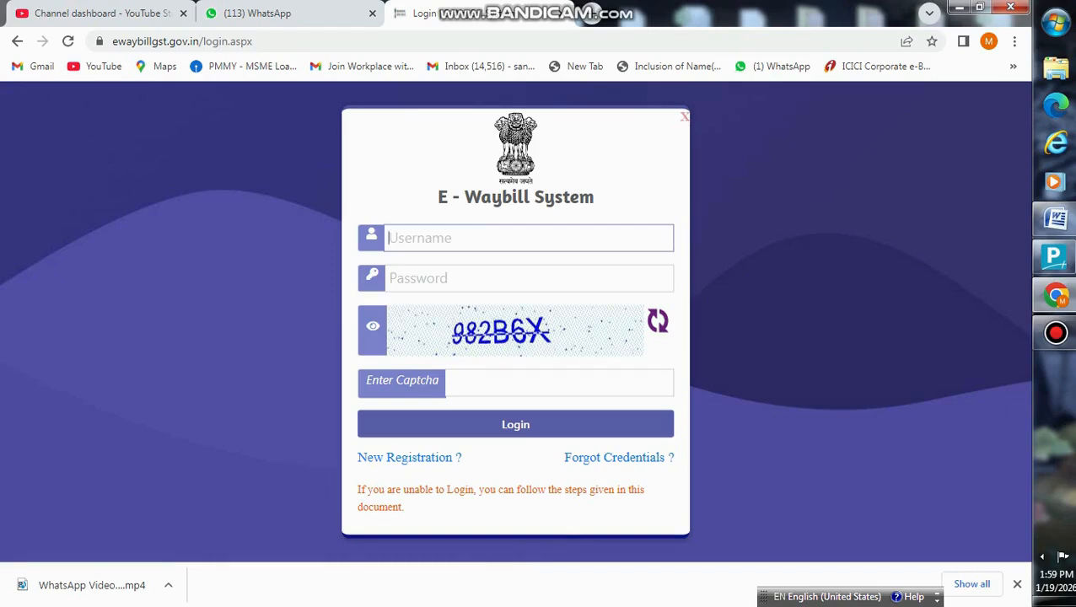
- Submit the account username, password and captcha code, then dismiss the invalid-credentials alert
type("rajd")
type("ycle")
type("hj")
key("BackSpace")
key("BackSpace")
key("BackSpace")
type("eghy")
key("Tab")
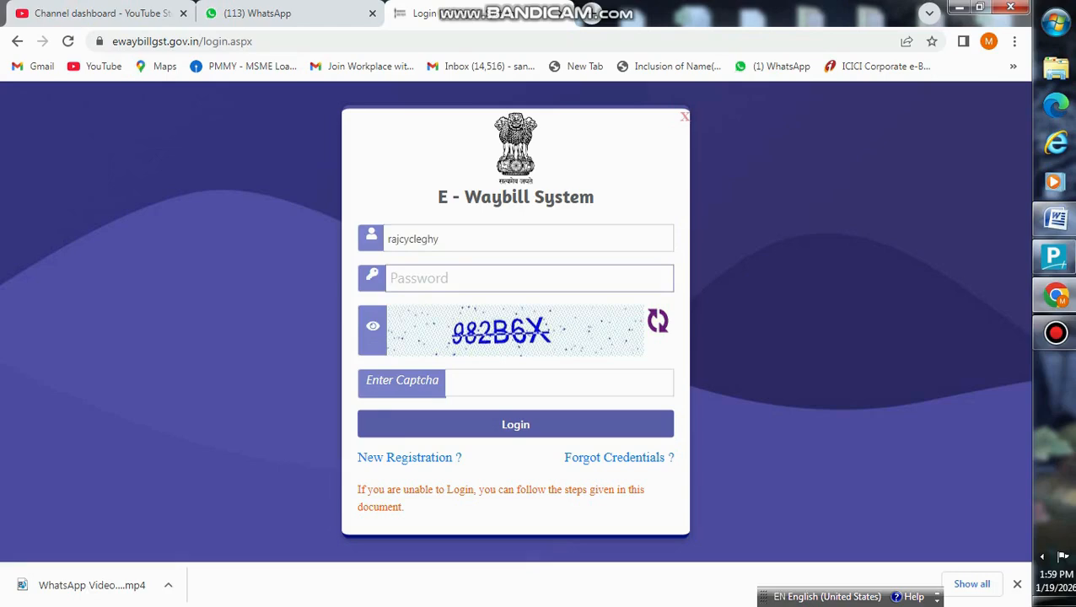
type("••••••••••")
left_click(448, 383)
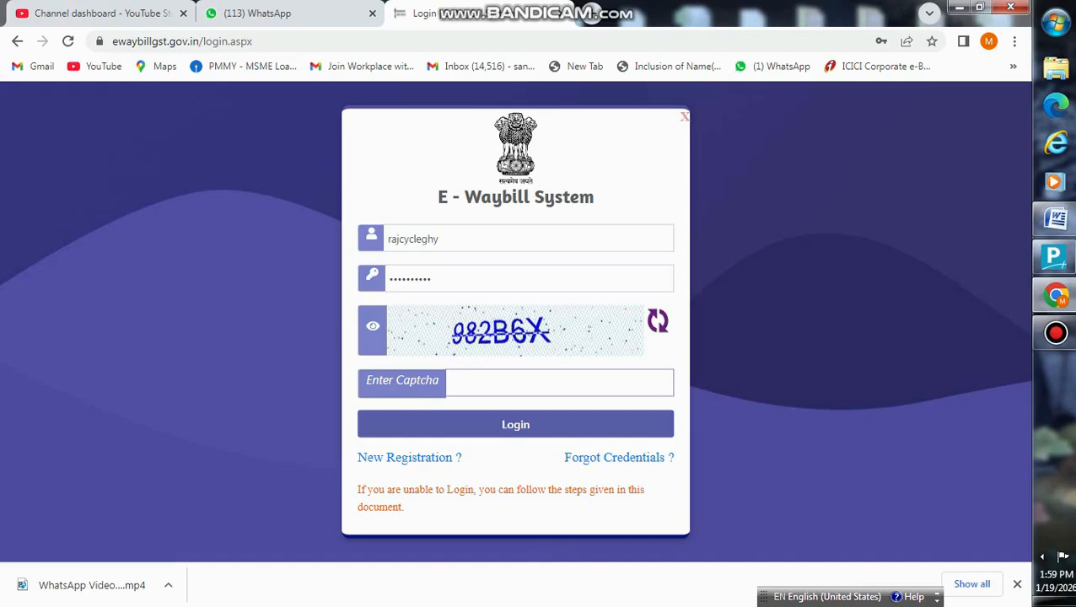
type("982B6X")
key("Return")
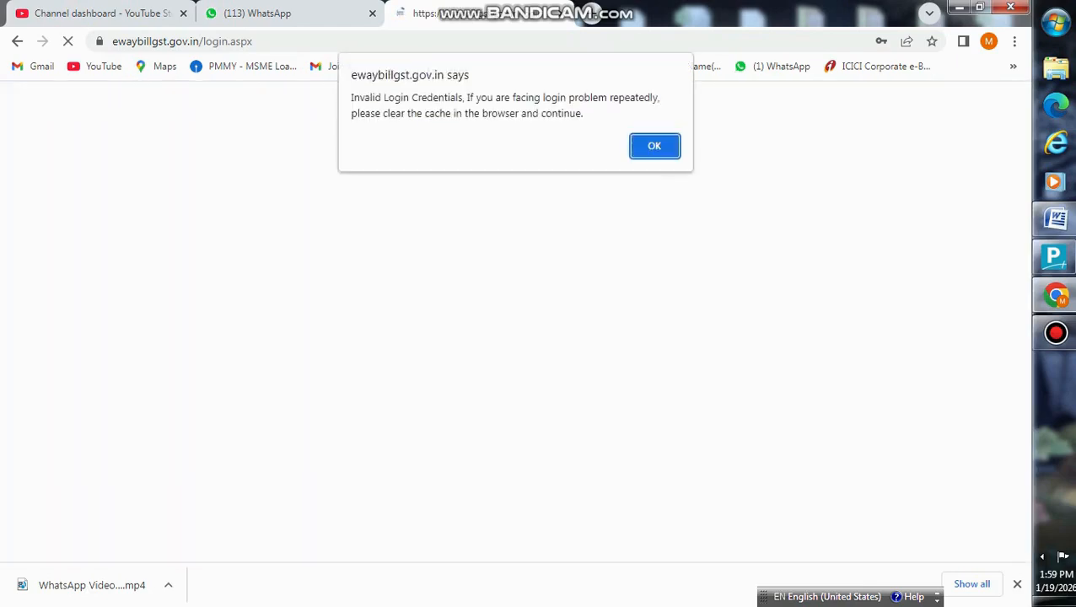
key("Return")
- Re-enter the username, password and new captcha code, then acknowledge the OTP-sent notice
left_click(528, 240)
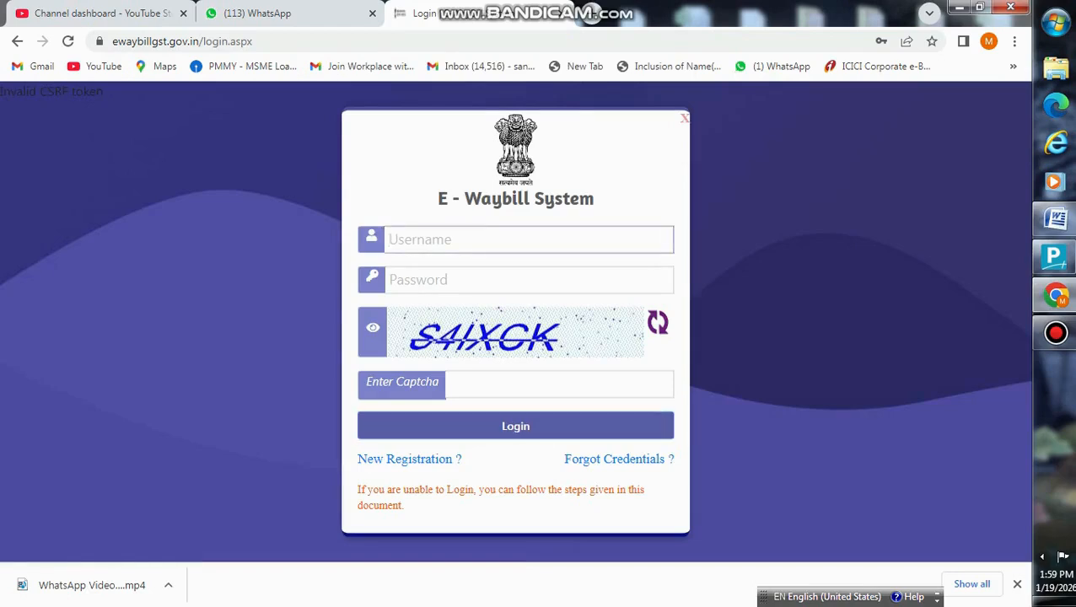
type("rajcycleghy")
key("Tab")
type("•••••")
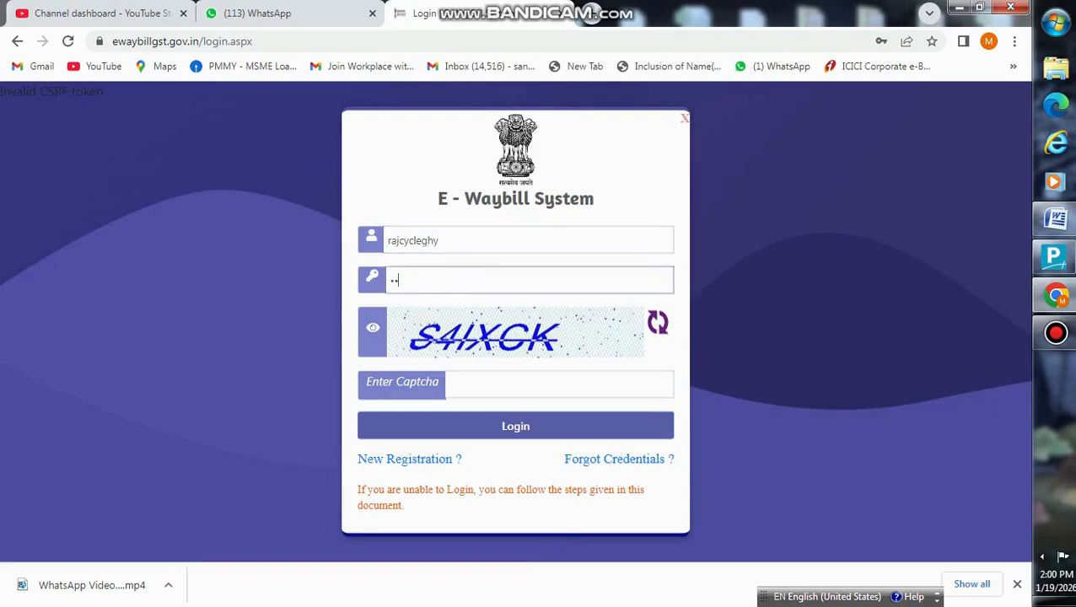
type("•••••")
key("Tab")
type("S")
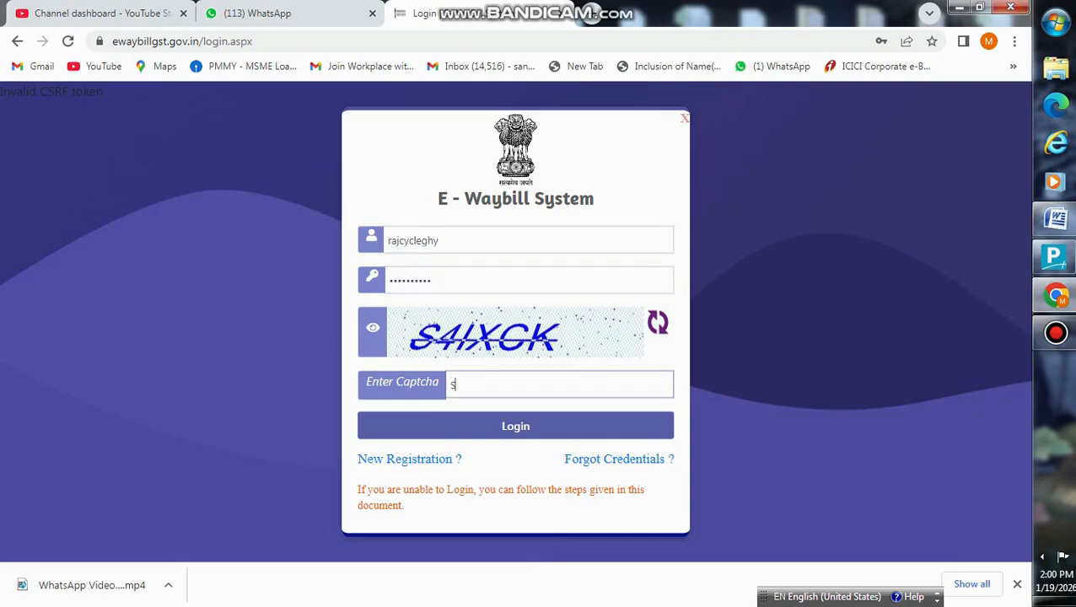
type("4IXCK")
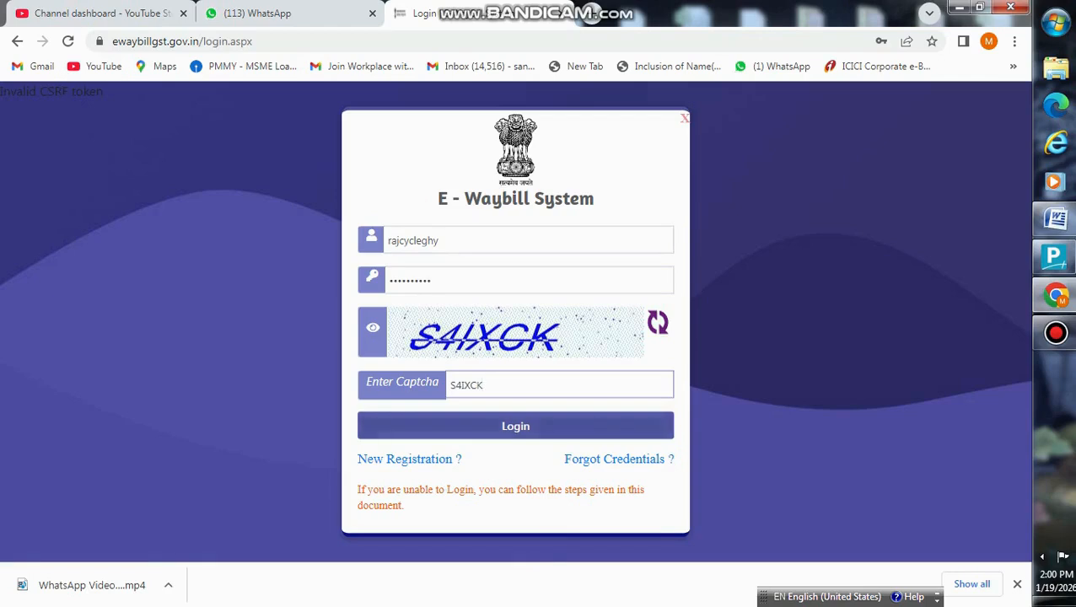
key("Return")
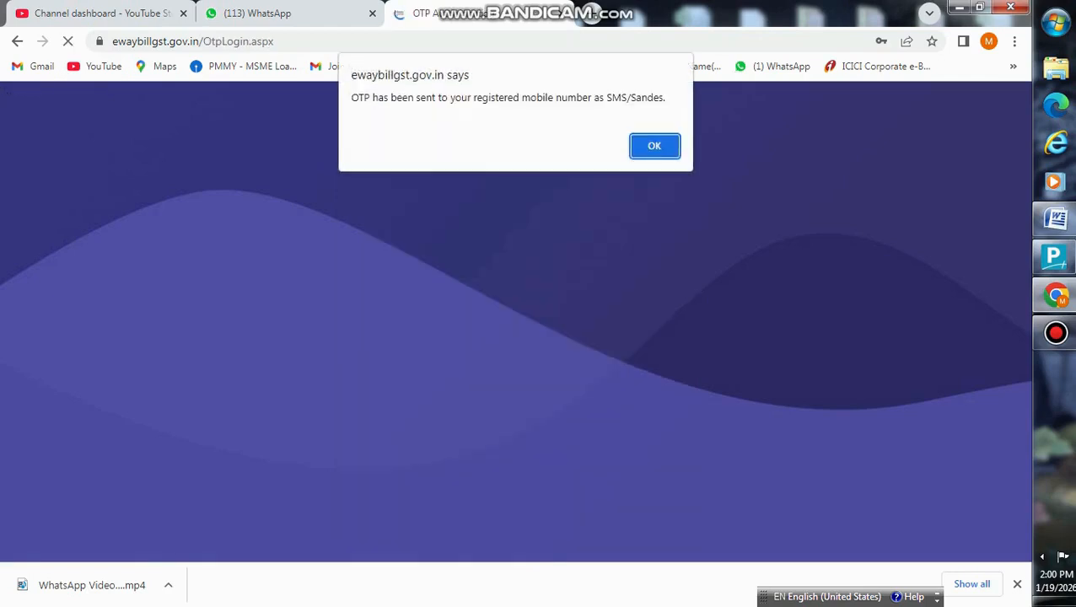
key("Return")
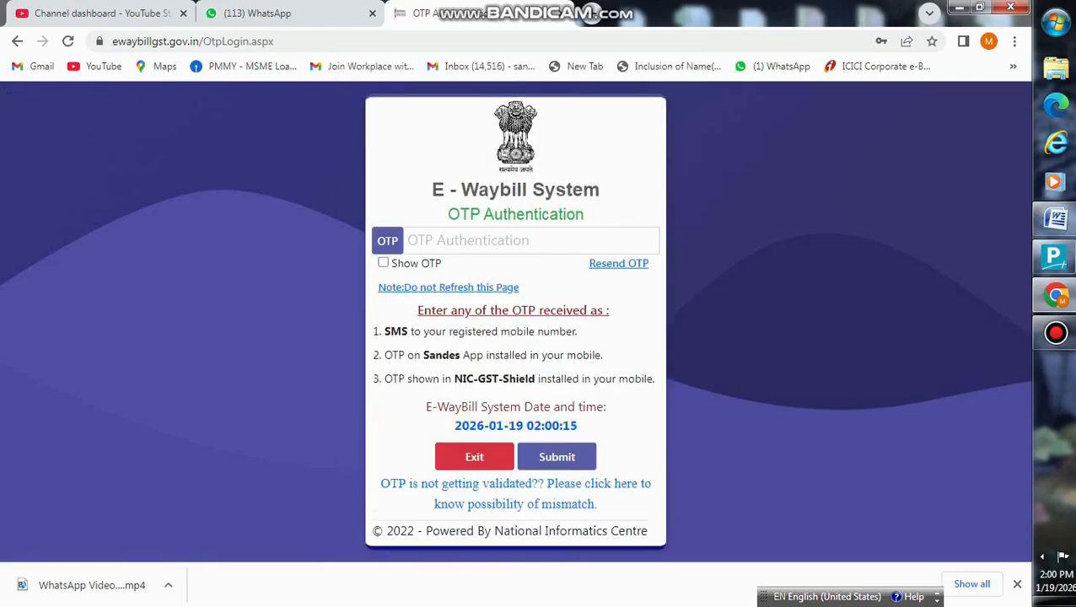
- Submit the received OTP to reach the Dash Board for Last 7 Days
left_click(480, 240)
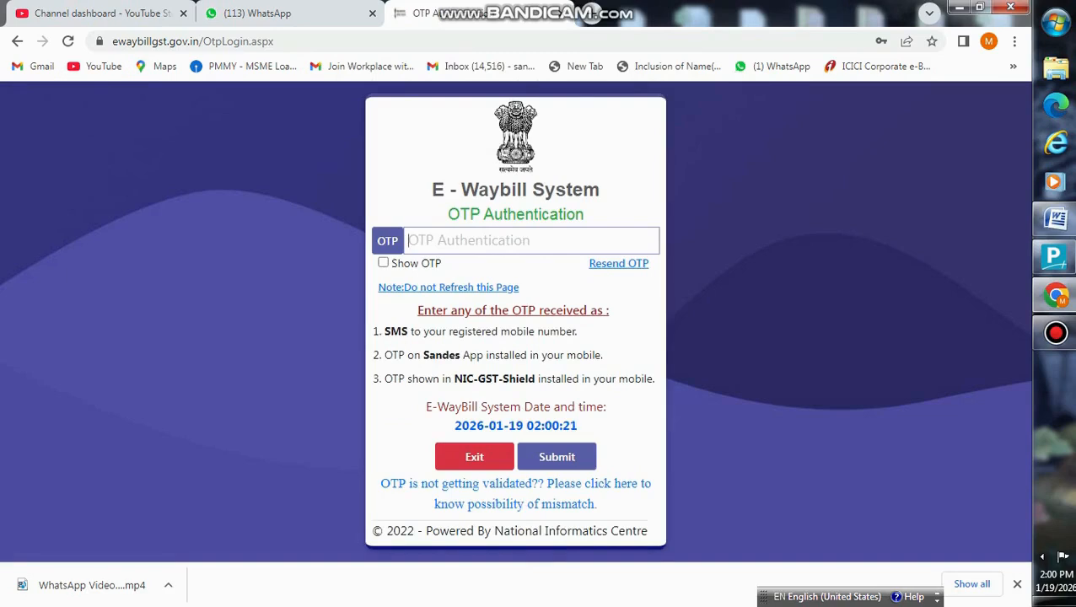
type("123")
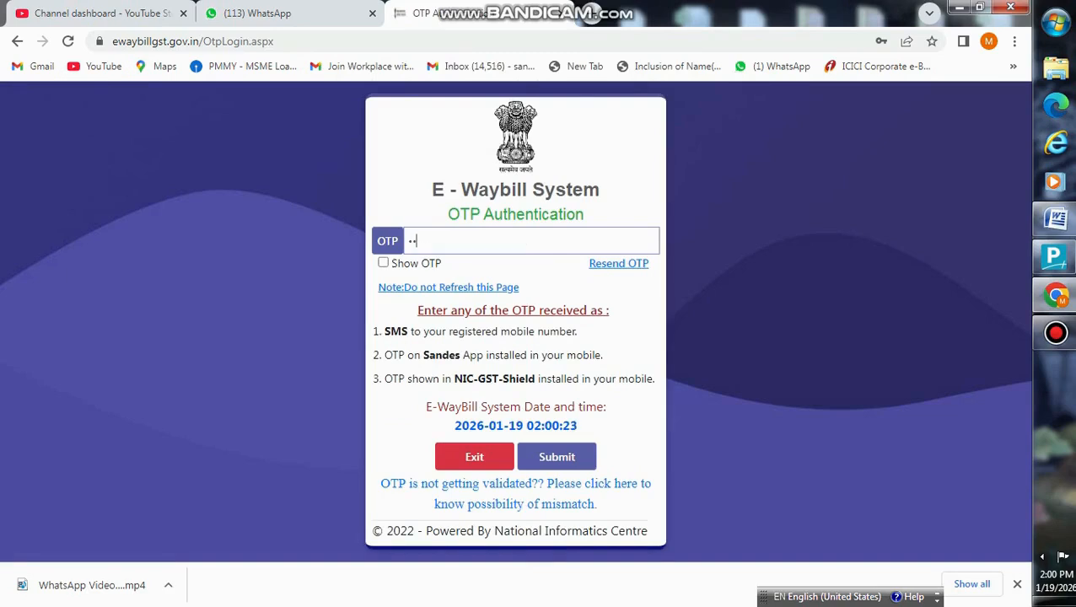
type("456")
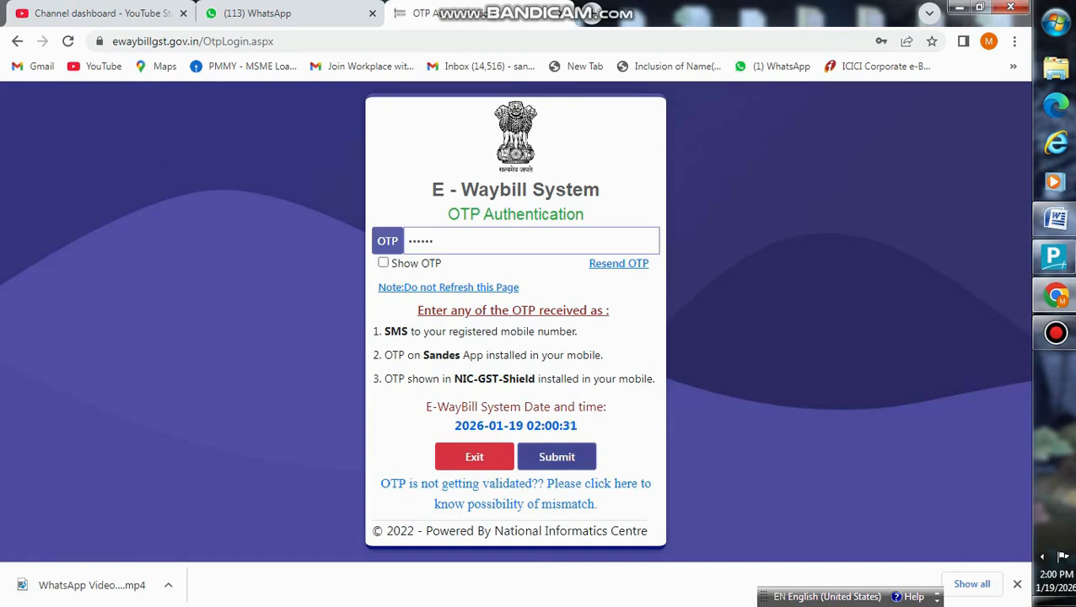
key("Return")
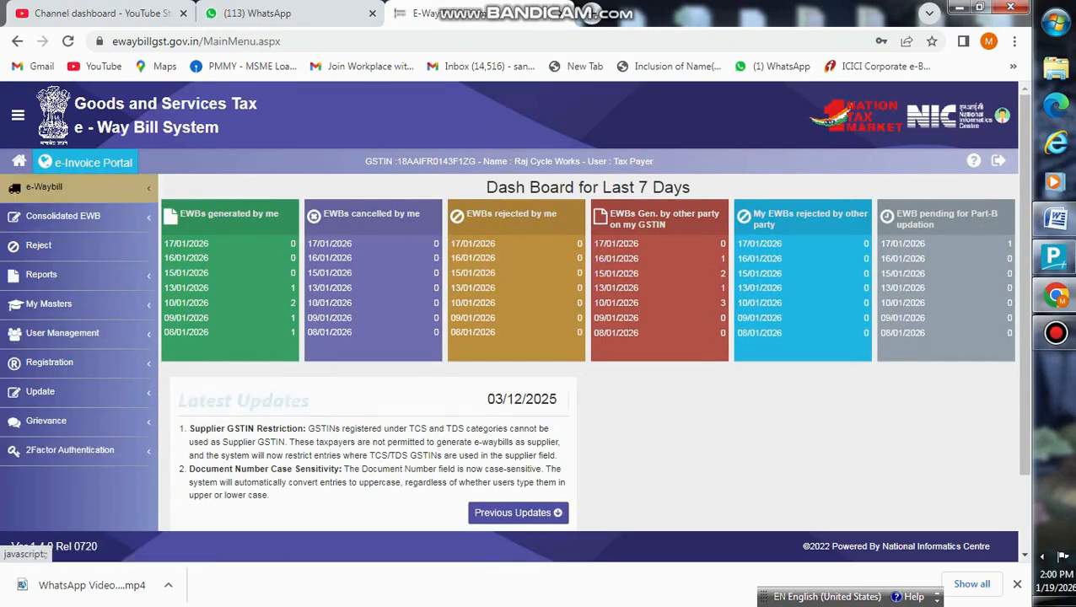
- Choose e-Waybill > Generate New to open the E-Waybill Entry Form
left_click(50, 187)
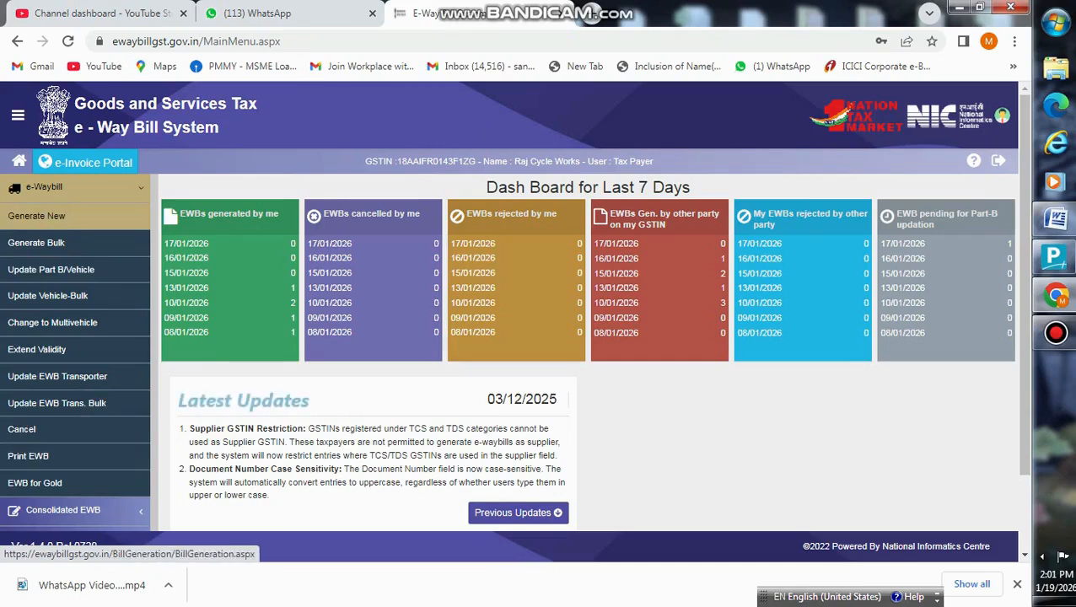
left_click(36, 216)
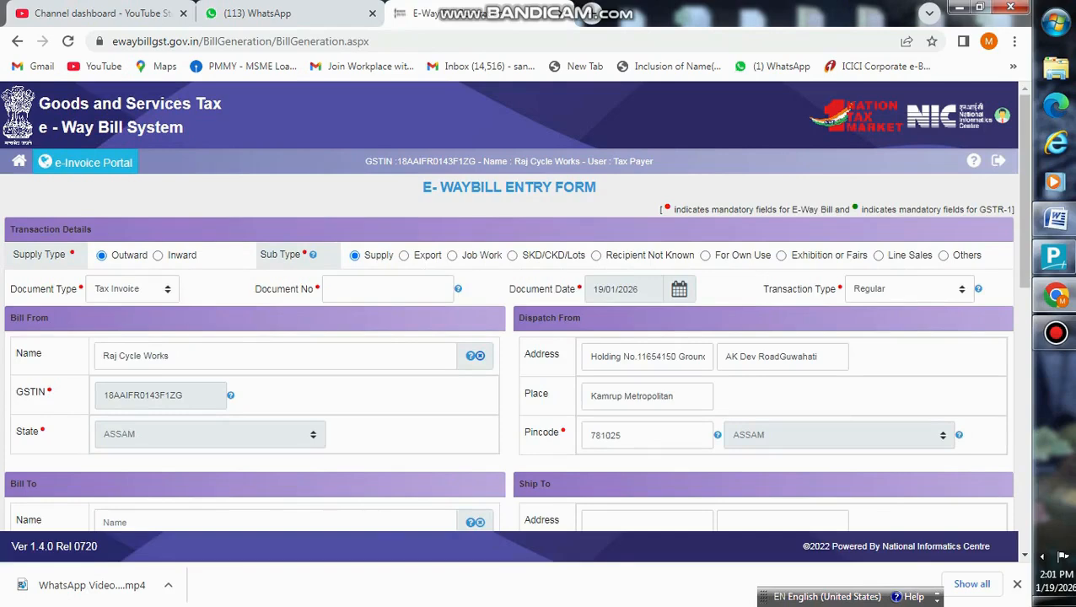
- Enter 1234 as the Document No on the entry form
left_click(386, 290)
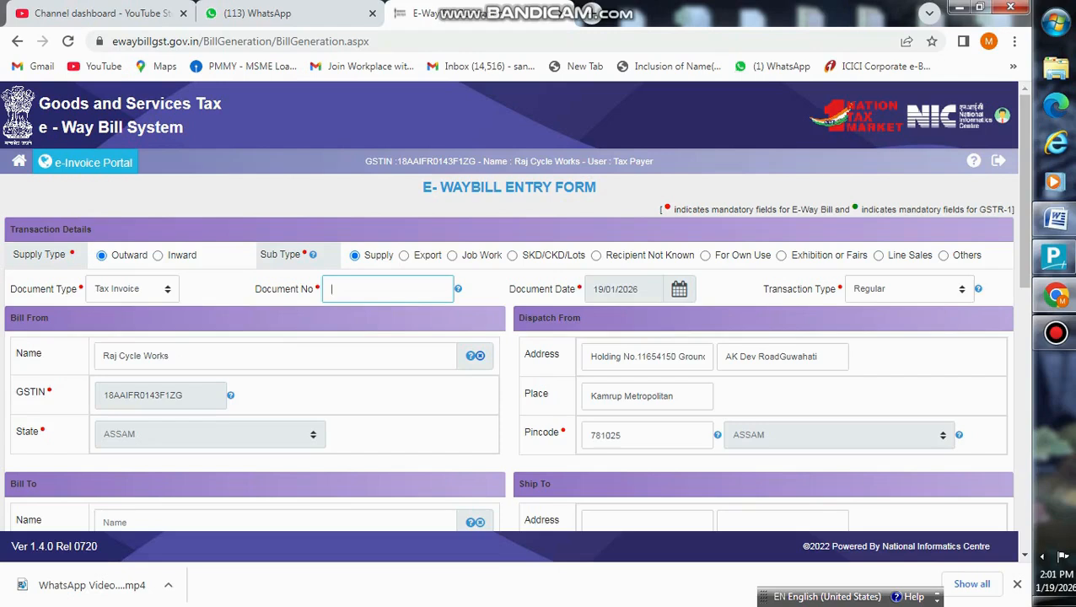
type("1234")
scroll(515, 304, "down", 4)
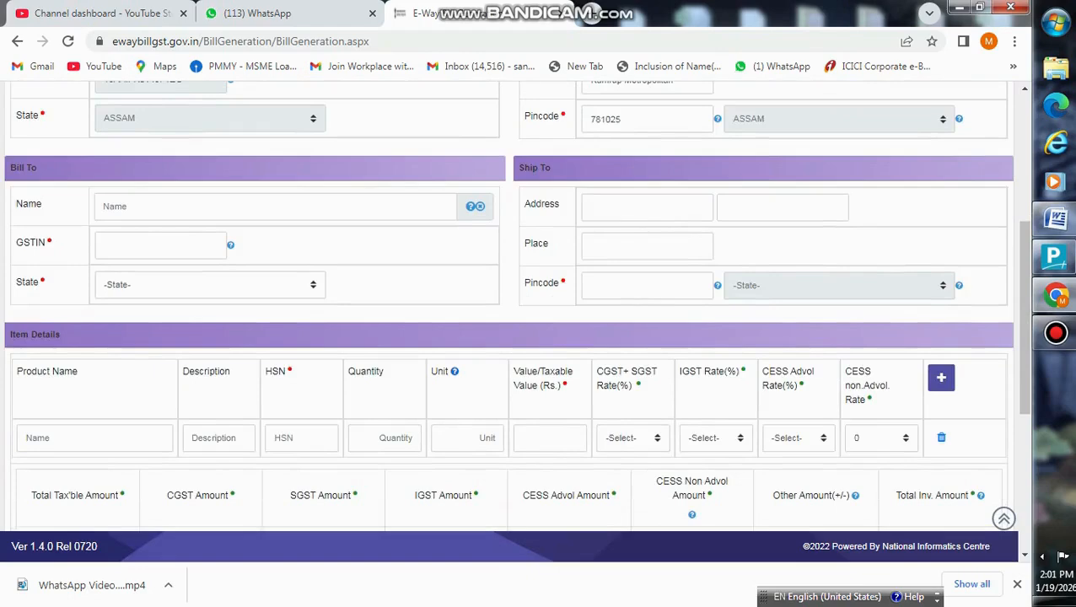
left_click(160, 245)
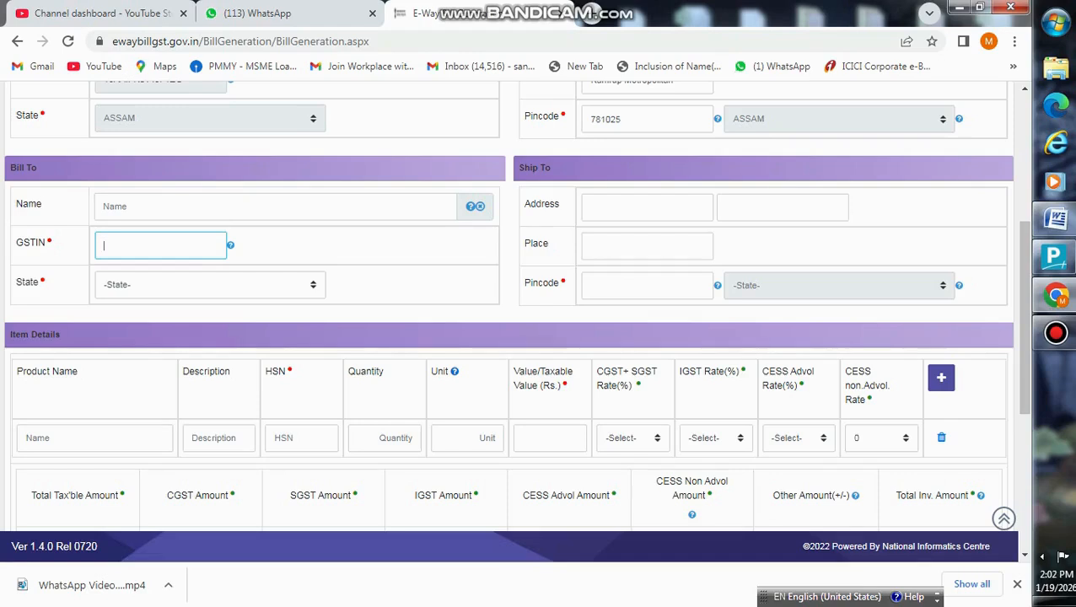
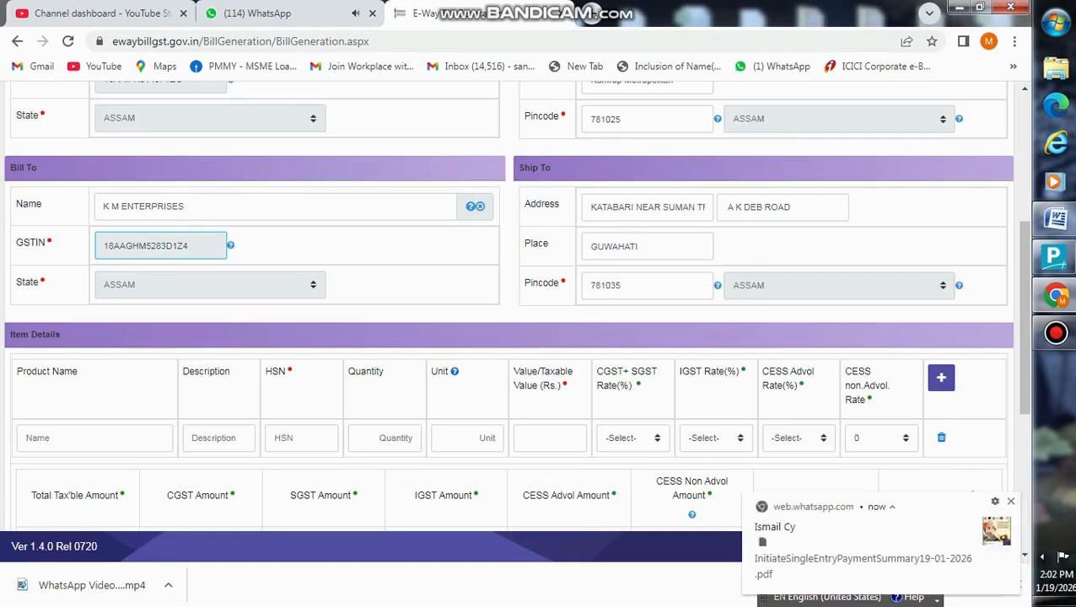
- Enter the recipient's GSTIN so K M ENTERPRISES and the Guwahati 781035 address auto-fill
left_click(94, 439)
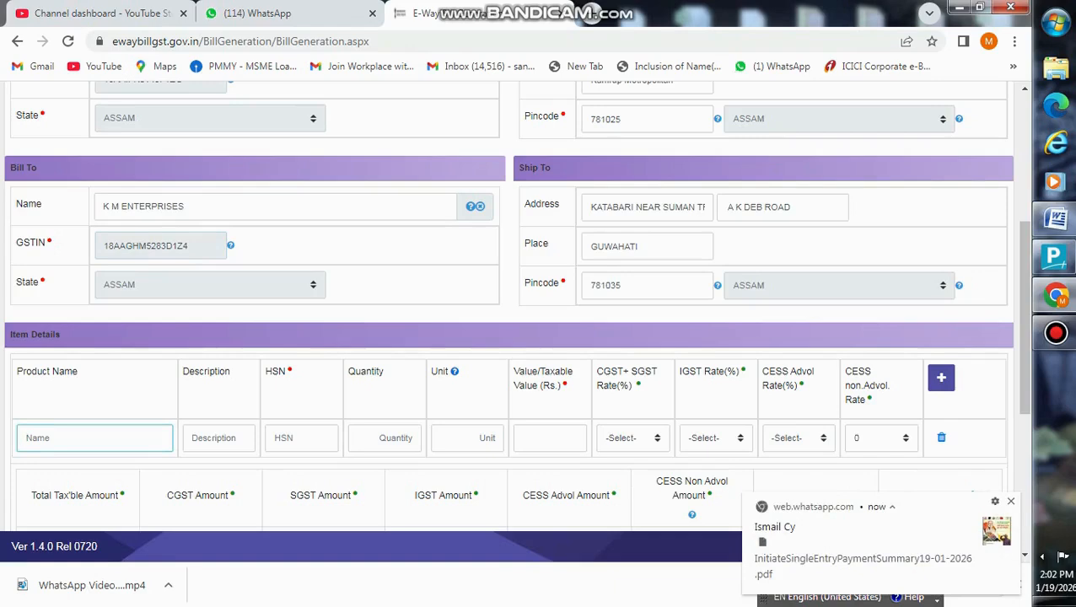
- Enter the first item as HERO CYCLES LADY DIANA, description CYCLES, HSN 87120010
type("cyc")
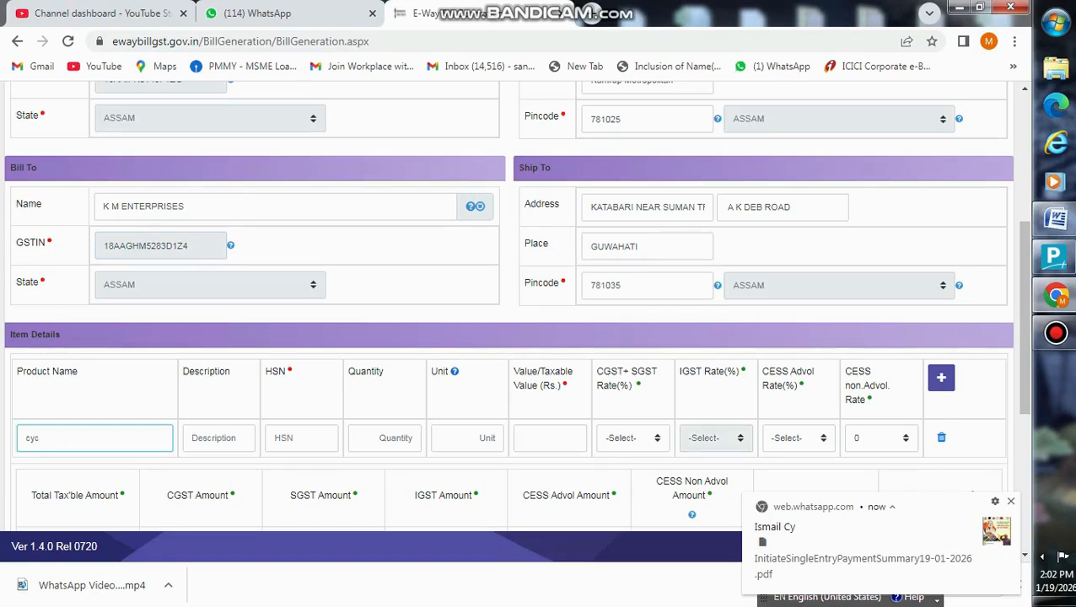
key("BackSpace")
key("BackSpace")
key("BackSpace")
type("HERO CT")
type("CYCL")
key("BackSpace")
key("BackSpace")
key("BackSpace")
key("BackSpace")
type("Y")
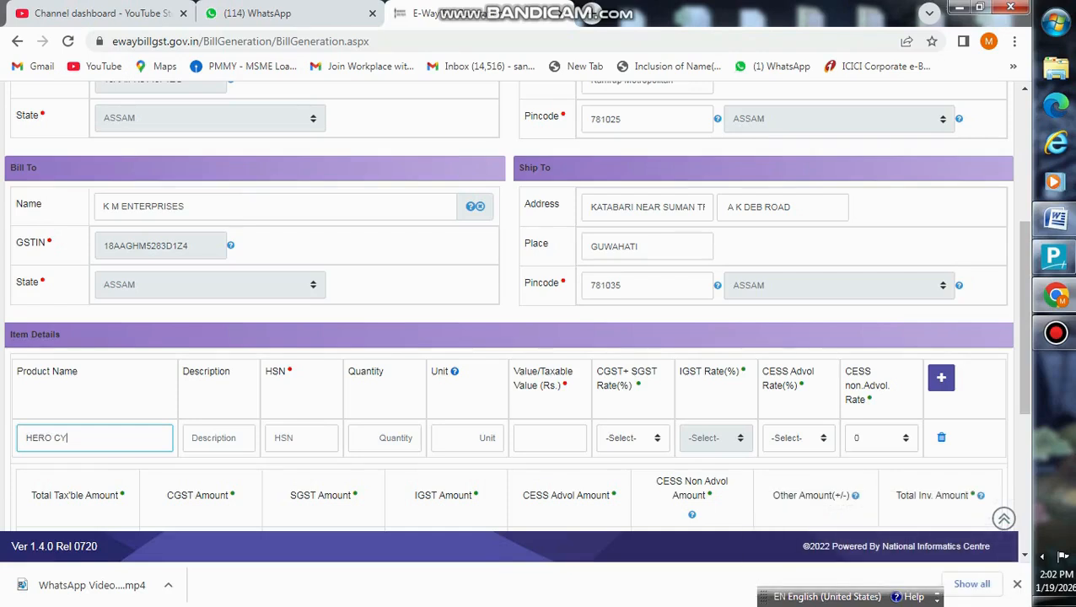
type("CLES LADY DIANA")
key("Tab")
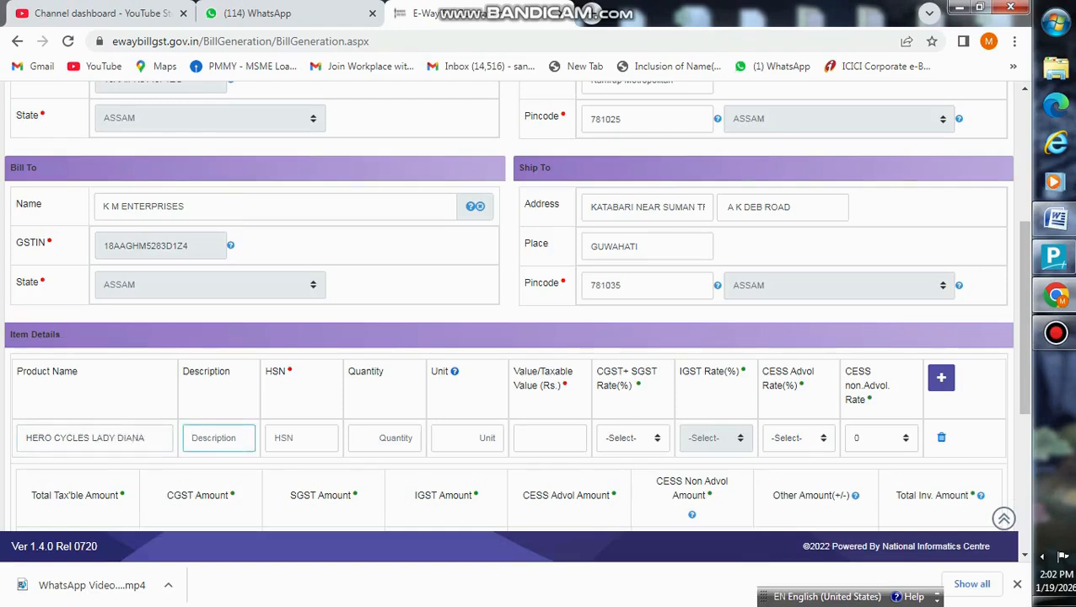
type("CYCLES")
key("Tab")
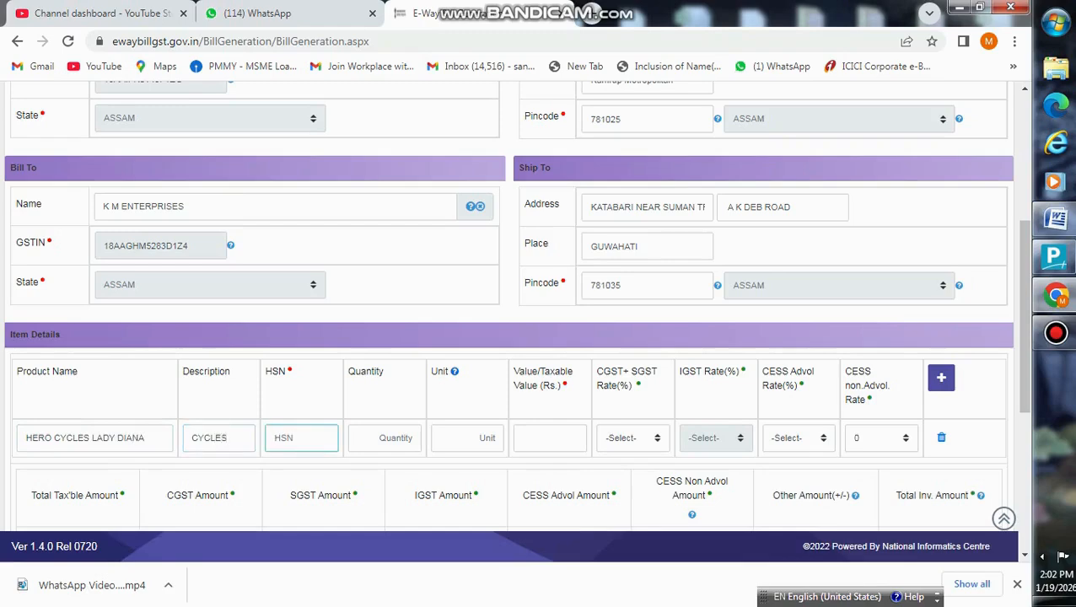
type("87120010")
- Set the first item to 20 PCS, value 50000, CGST+SGST 2.5 each
key("Tab")
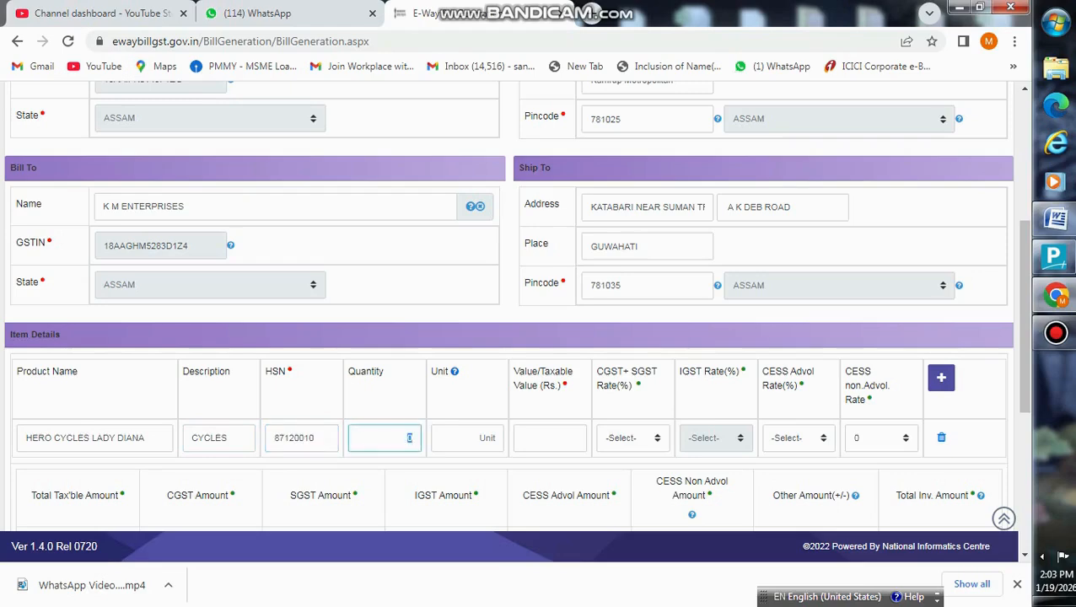
type("20")
key("Tab")
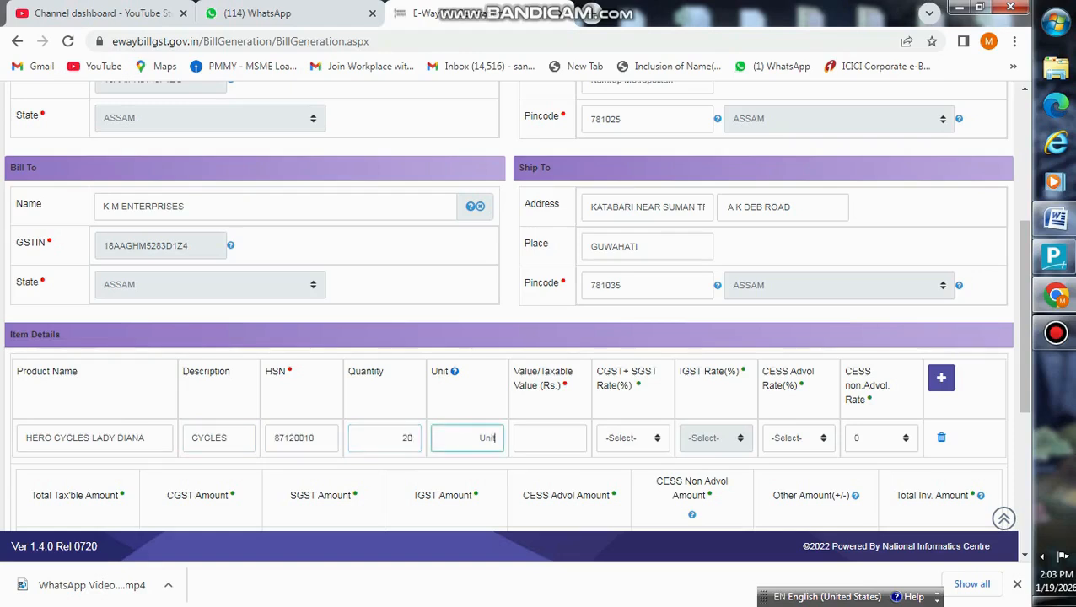
type("PCS")
key("Tab")
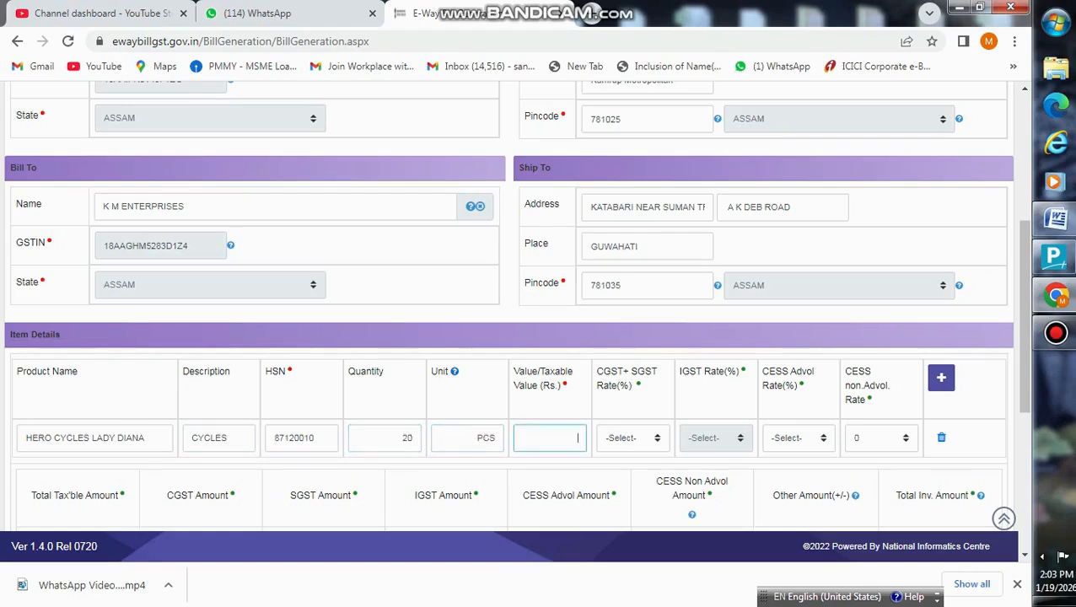
type("50000")
key("Tab")
key("2")
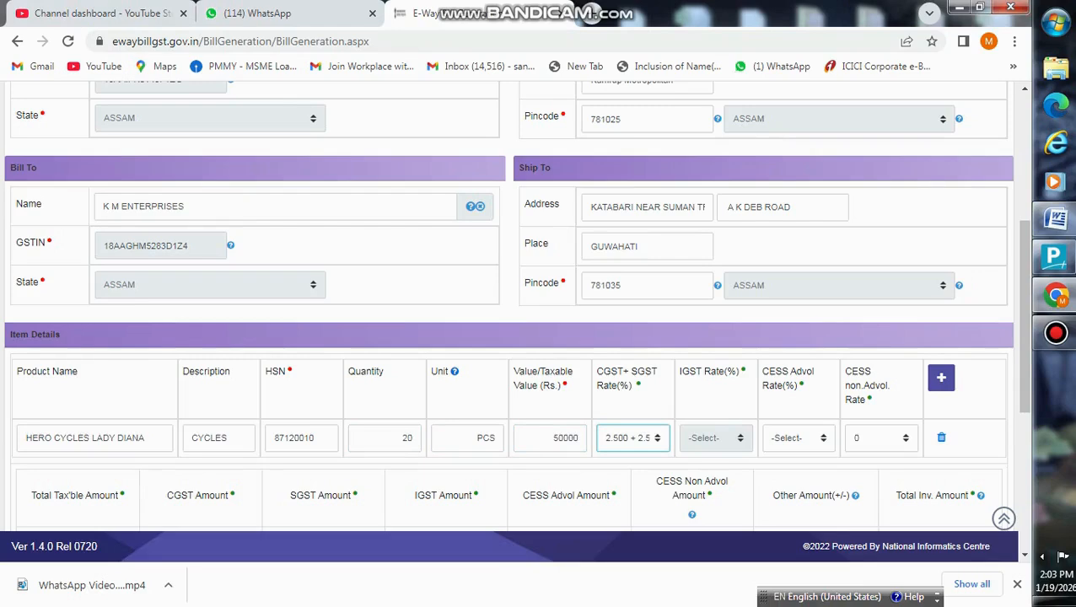
scroll(506, 303, "down", 2)
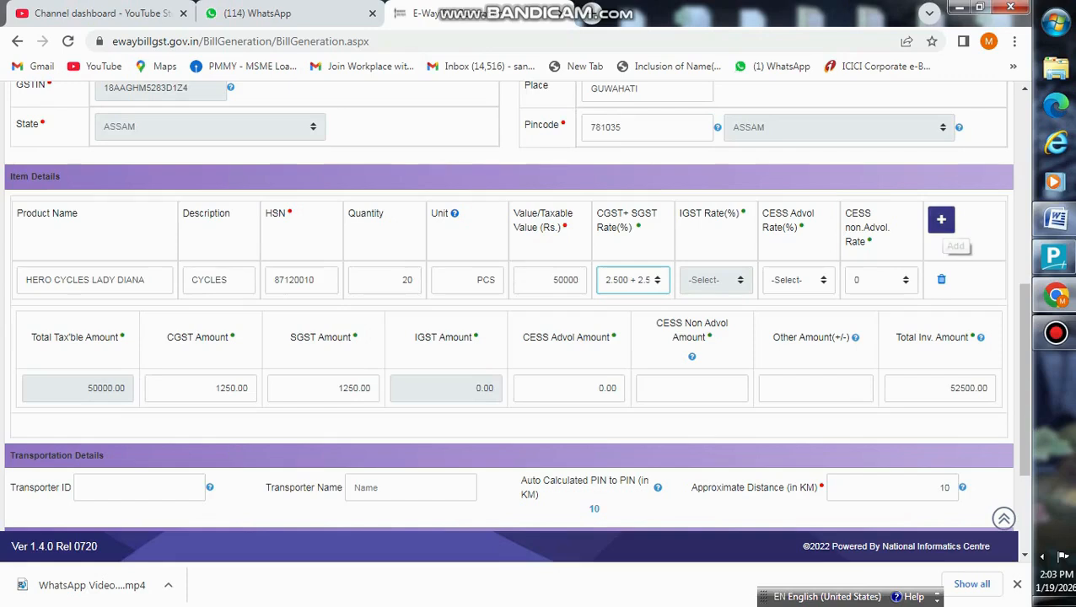
- Add a second item row: AVON CYCLES PRINCESS, description CYCLES, HSN 87120010
left_click(941, 220)
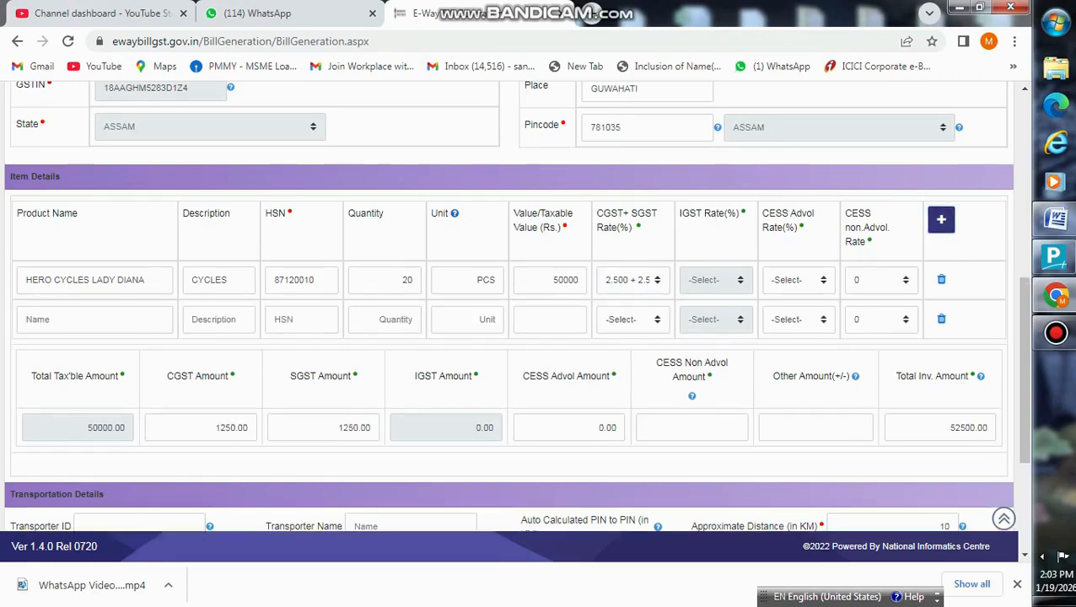
left_click(94, 320)
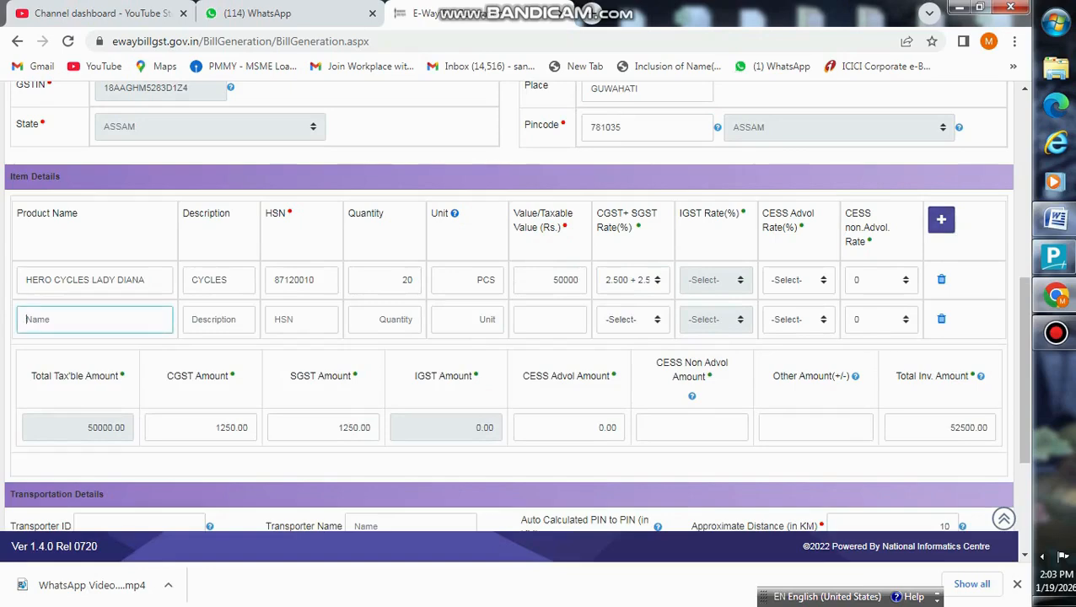
type("AVON CYCLES PRINCESS")
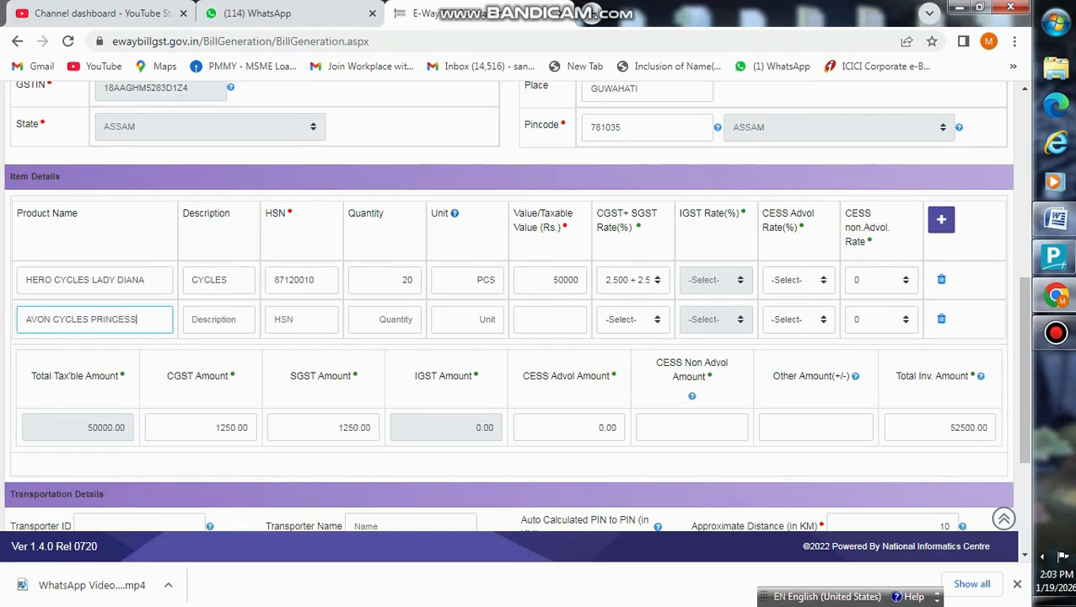
key("Tab")
type("CY")
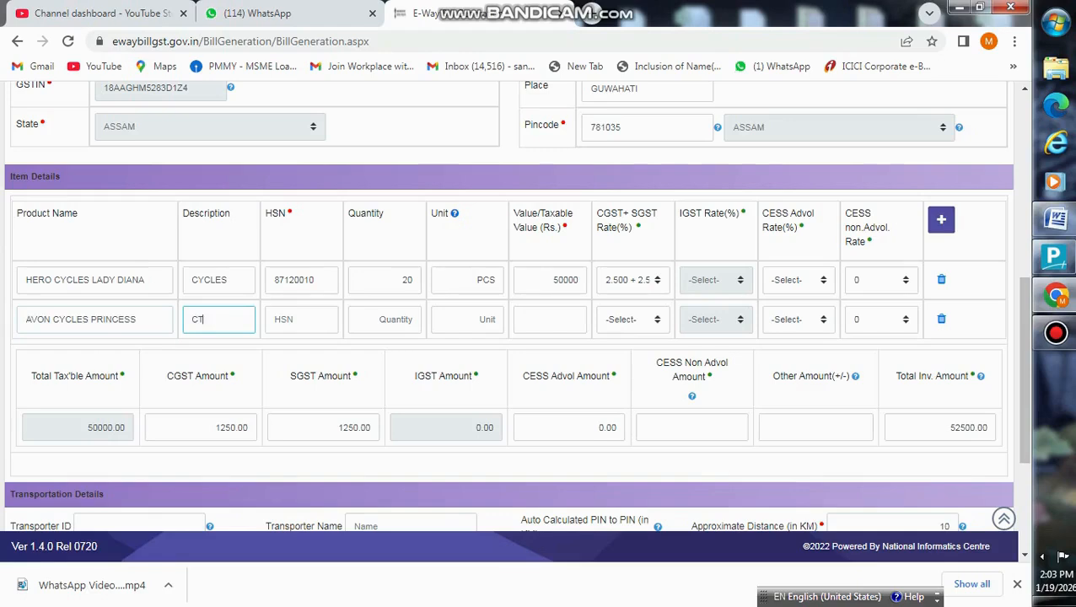
type("CLES")
key("Tab")
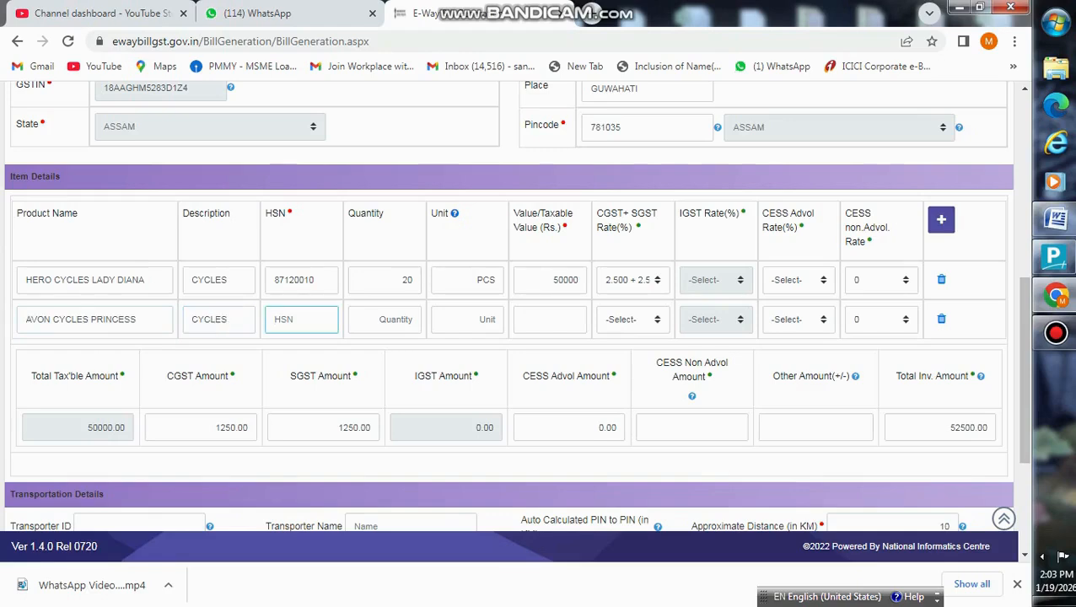
type("87120010")
- Give the second item 10 PCS, value 25000 and CGST+SGST 2.5 each
key("Tab")
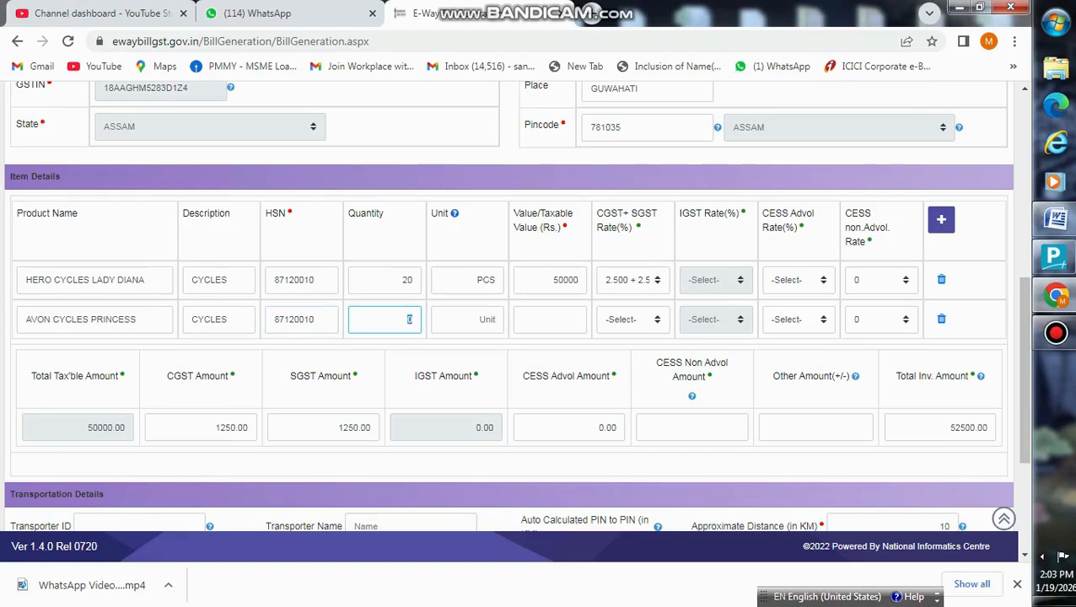
type("10")
key("Tab")
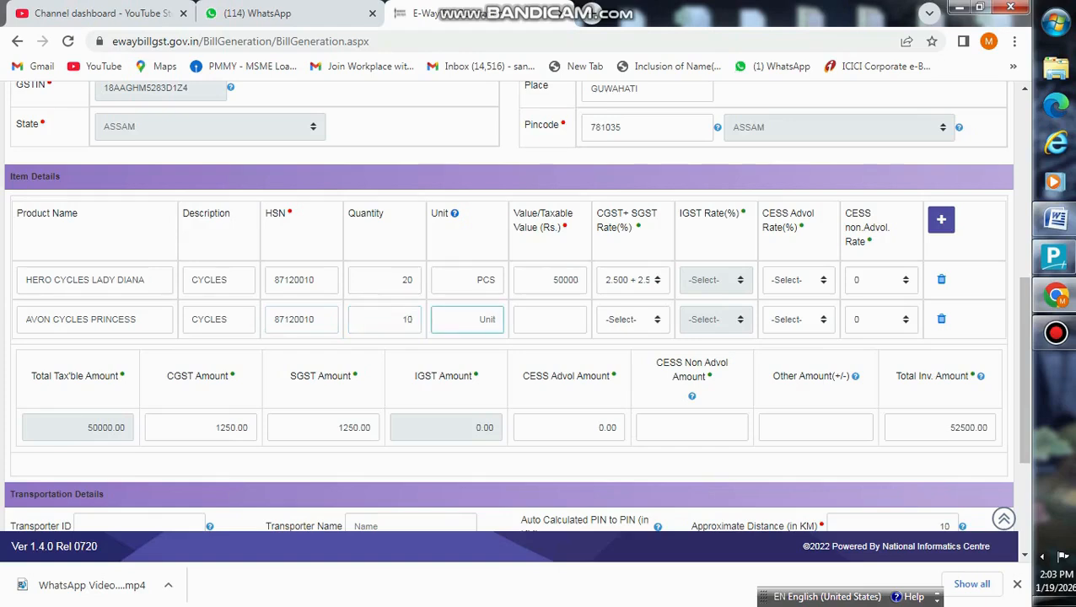
type("PCS")
key("Tab")
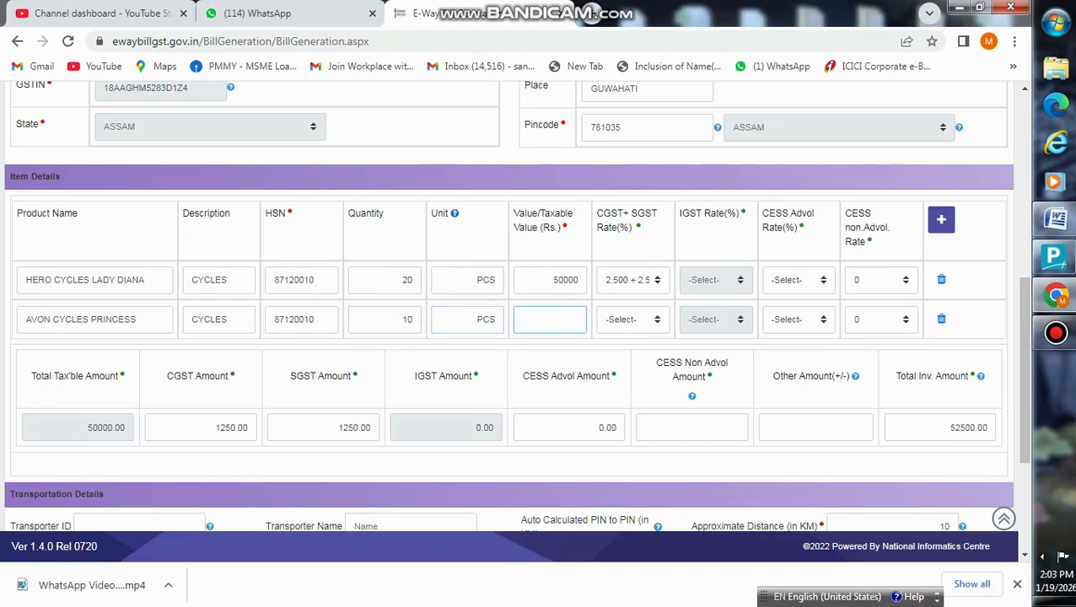
type("25000")
key("Tab")
key("2")
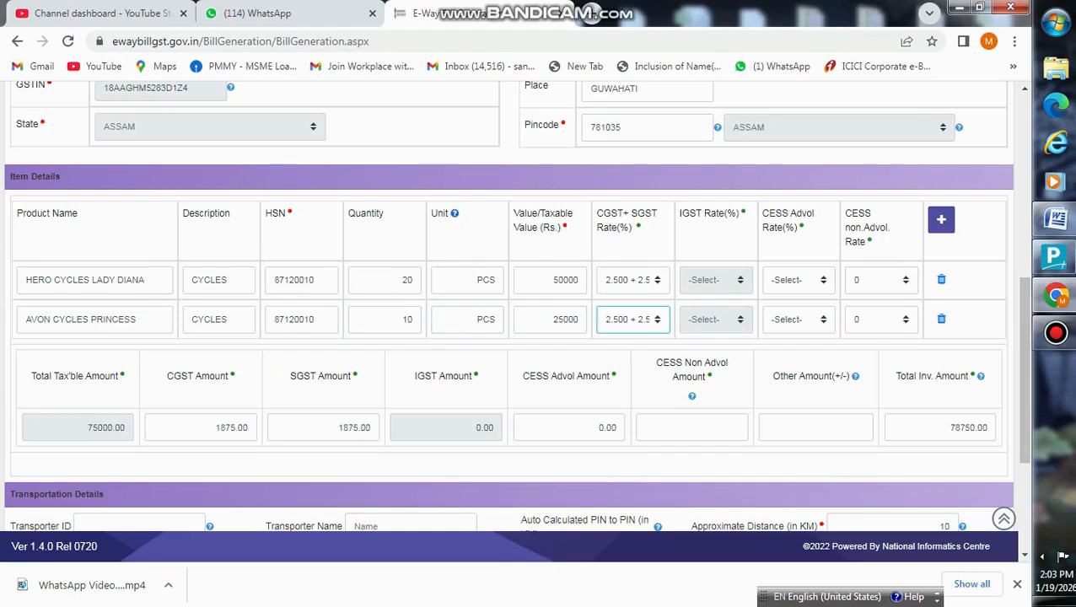
scroll(539, 337, "down", 1)
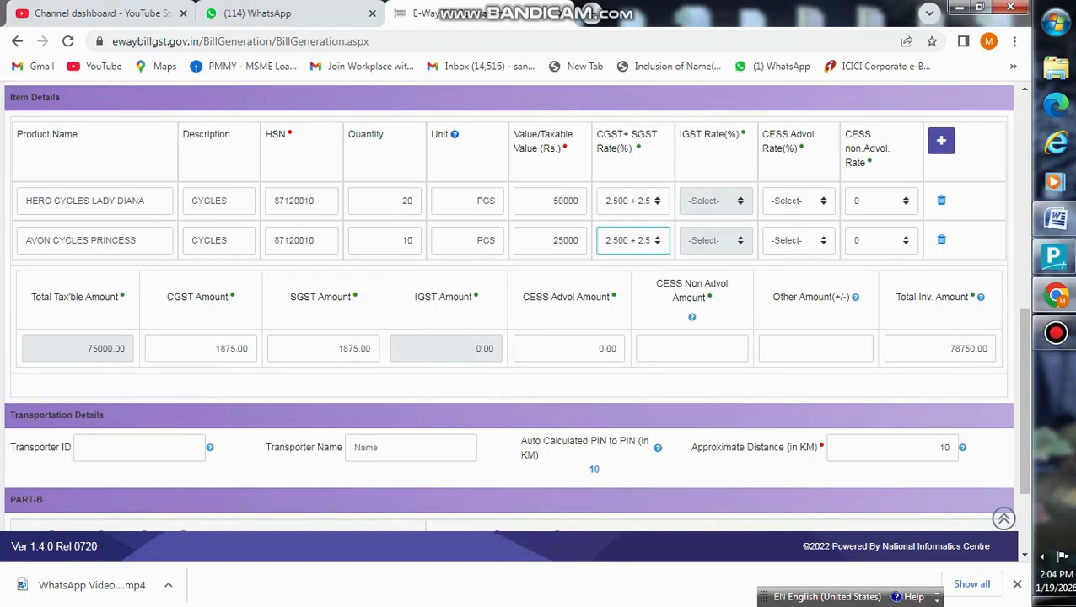
- Add a third item row: LABOUR AND CARTAGE, HSN 996511, quantity 0
left_click(941, 140)
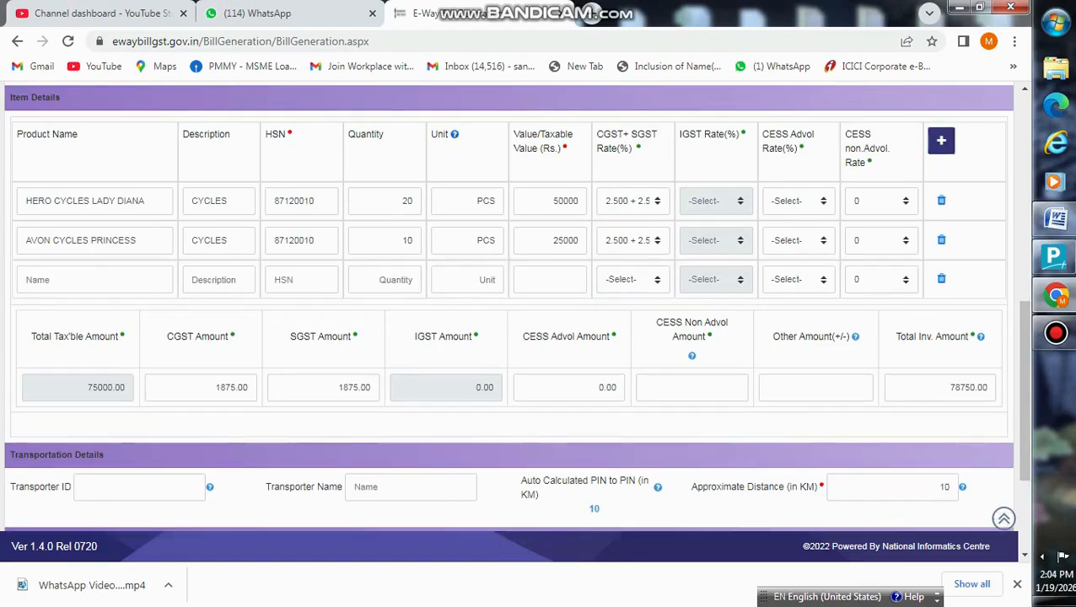
left_click(94, 280)
type("LA")
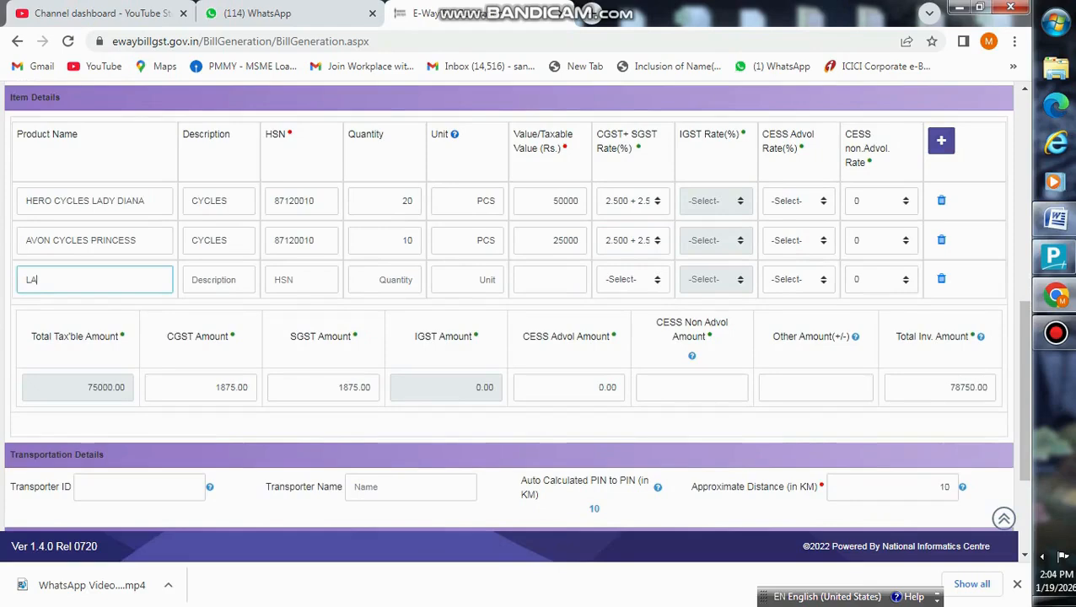
type("BOUR AND CART")
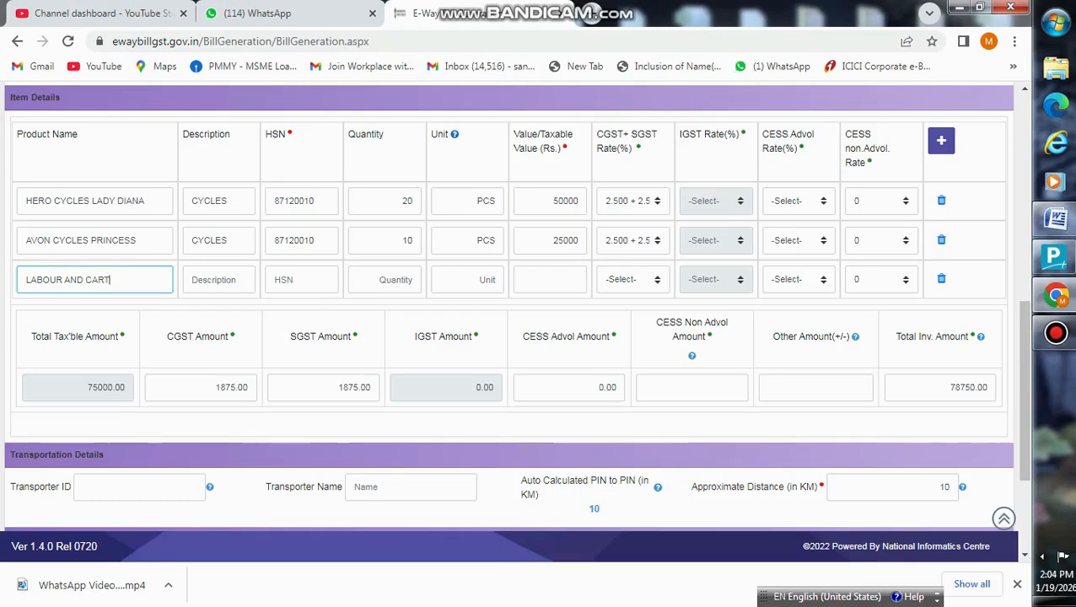
type("AGE")
key("Tab")
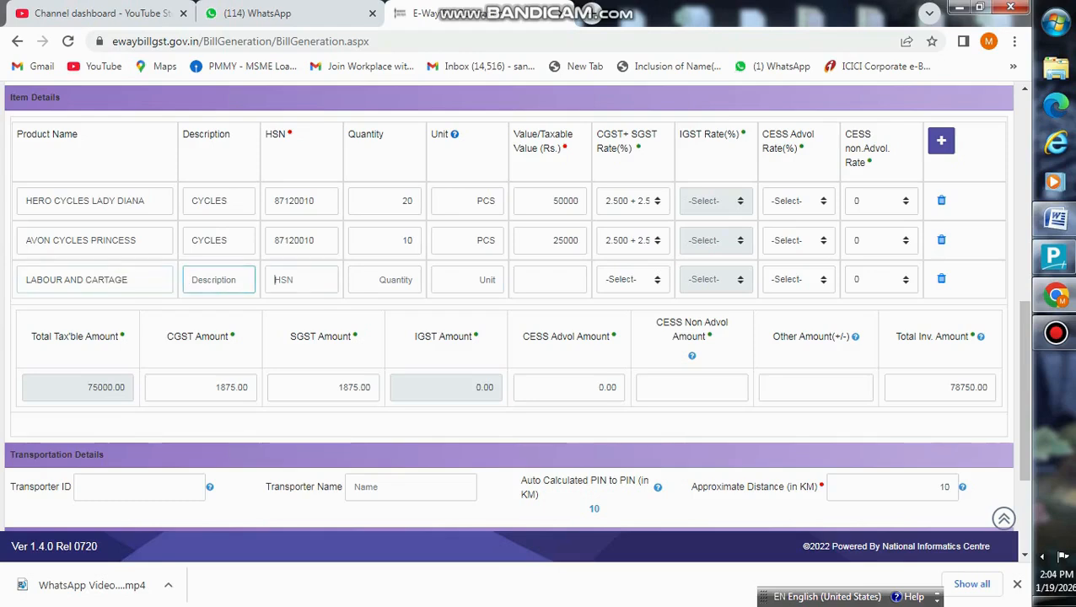
type("99")
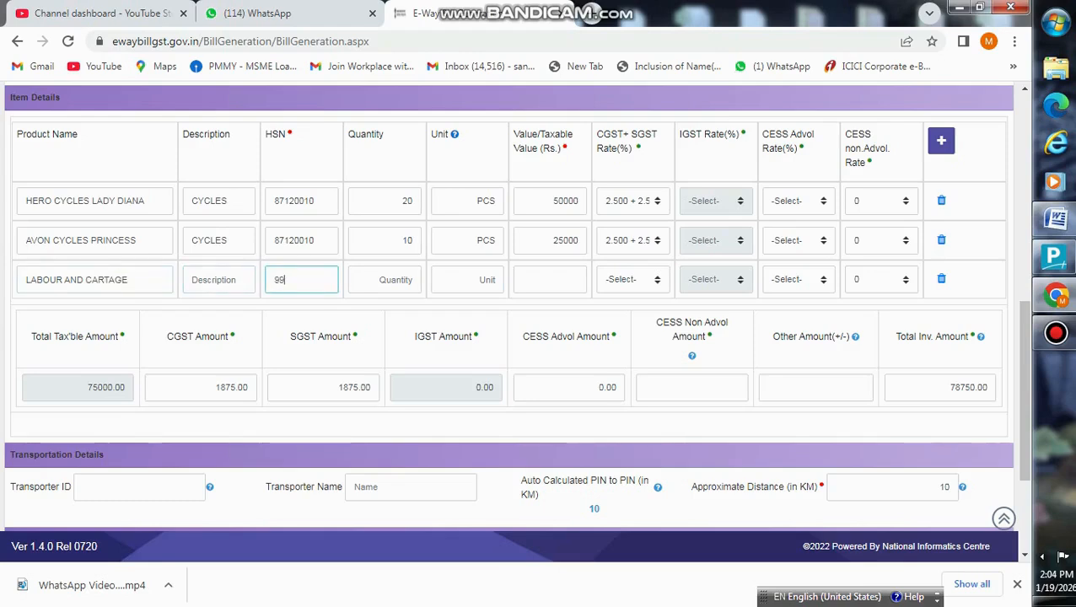
type("6511")
key("Tab")
type("0")
- Give LABOUR AND CARTAGE a taxable value of 500 with CGST+SGST at 2.5 each
key("Tab")
key("Tab")
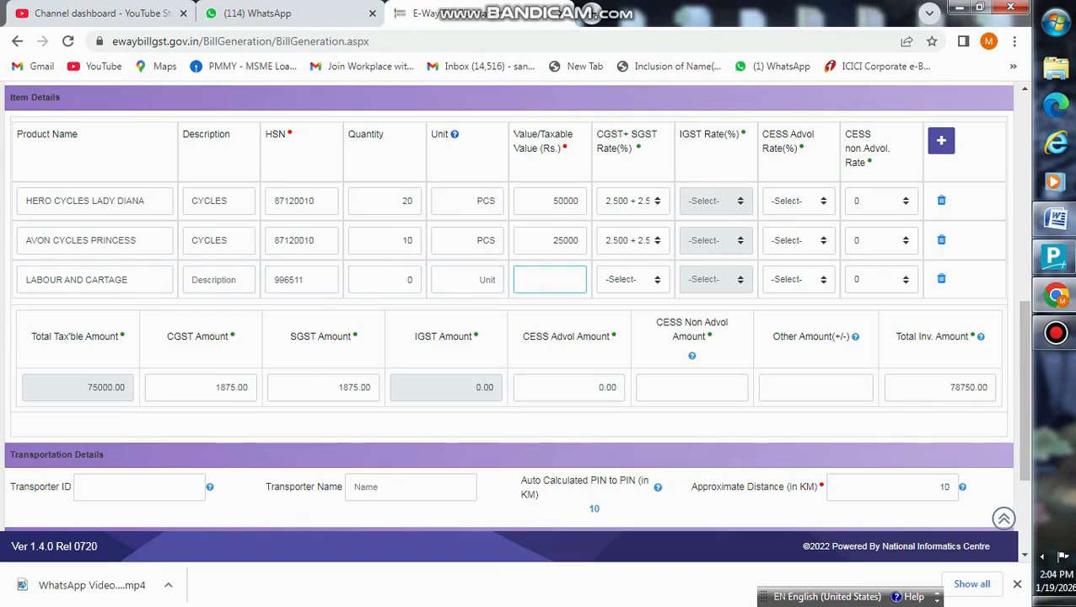
left_click(1067, 601)
left_click(1067, 601)
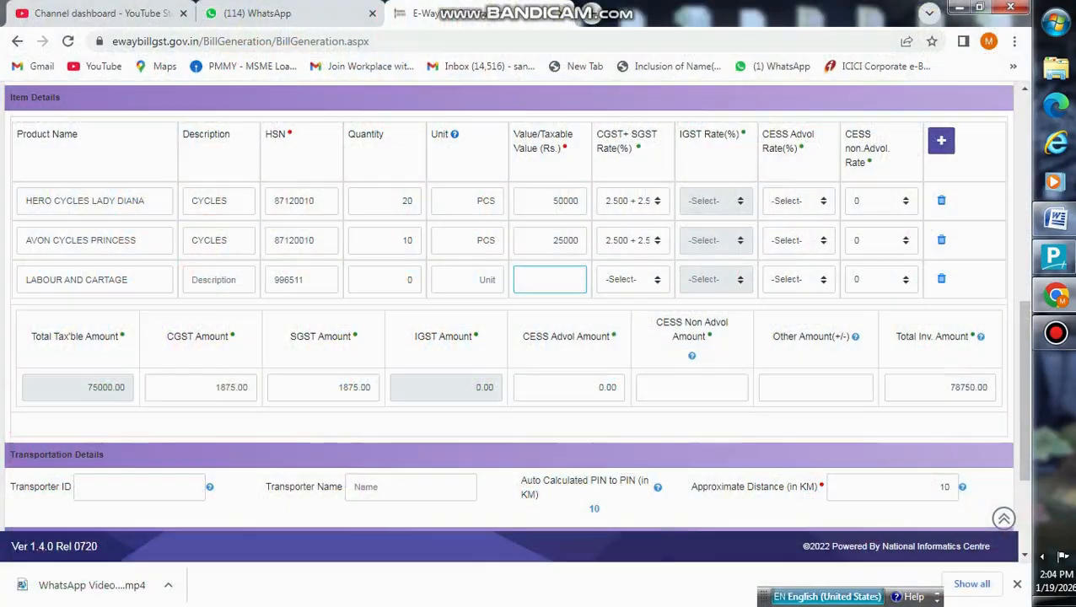
type("500")
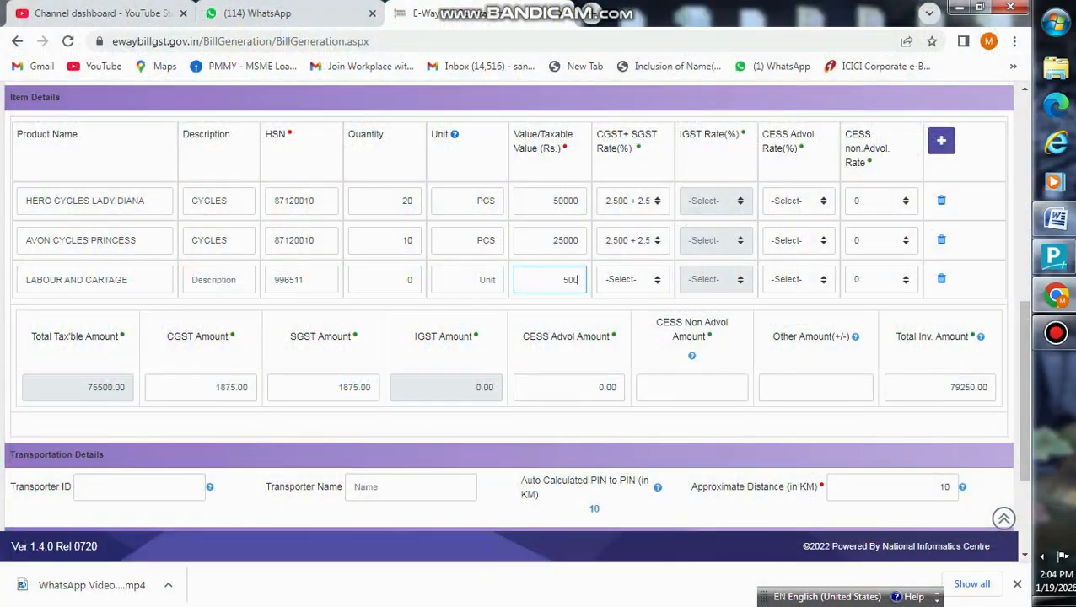
key("Tab")
key("2")
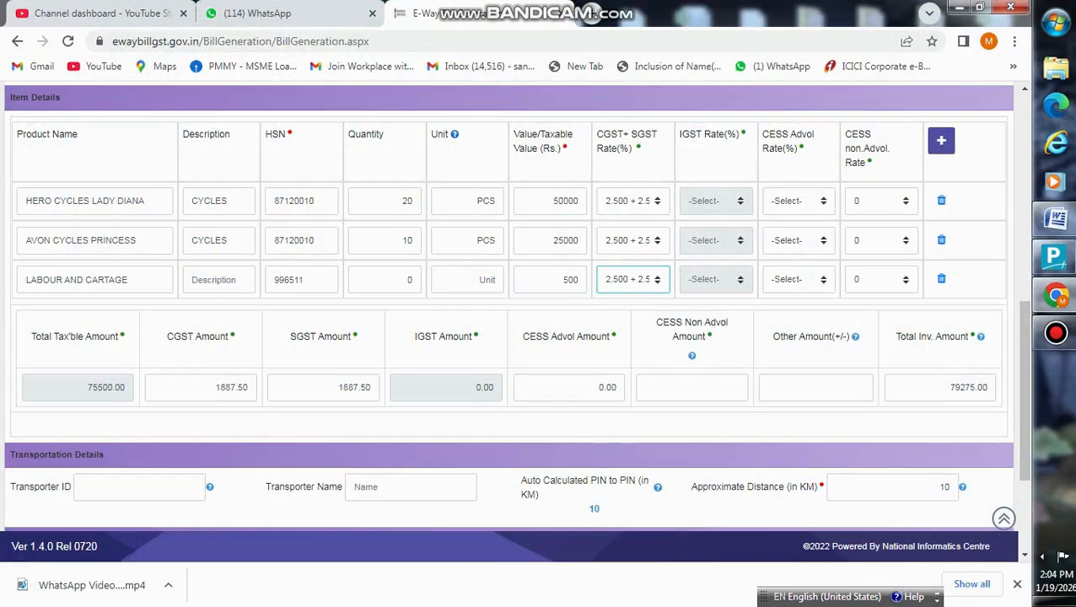
left_click(139, 487)
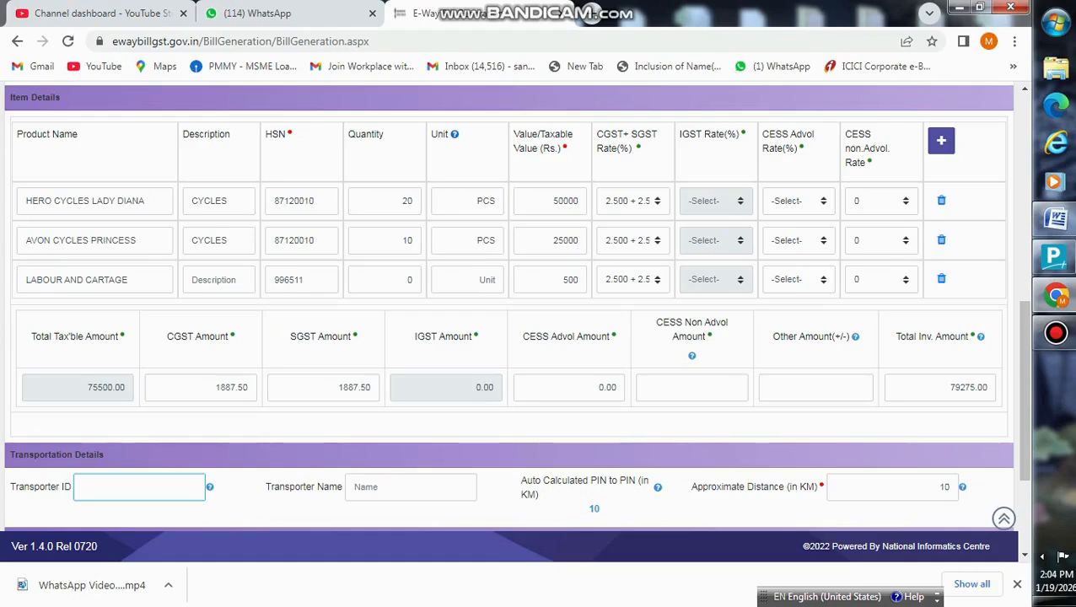
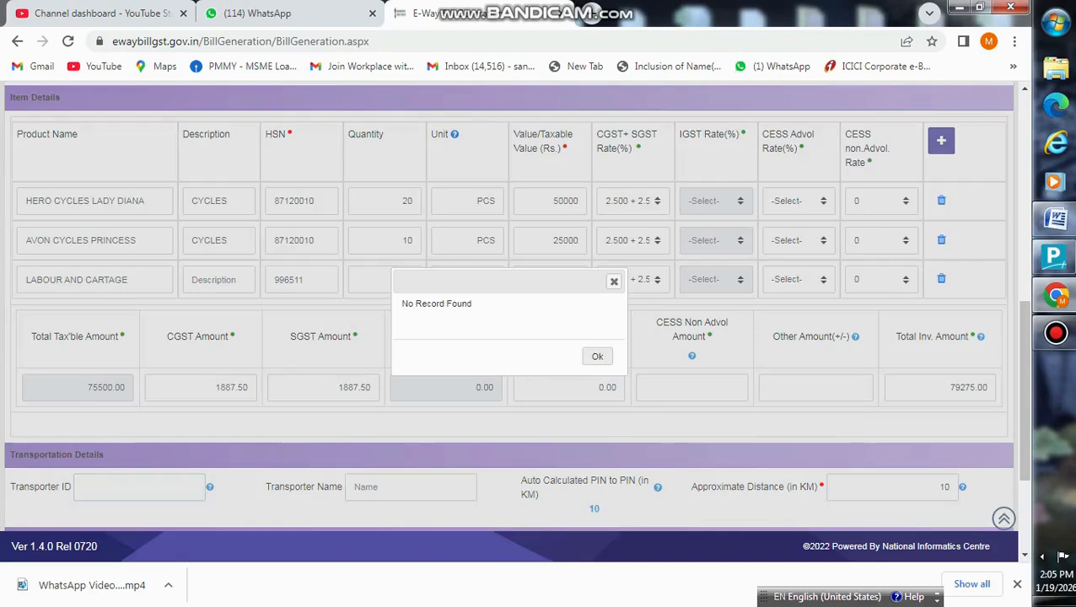
- Enter the transporter's GSTIN, past a No Record Found alert, until PODDAR LOGISTICS fills in
left_click(597, 356)
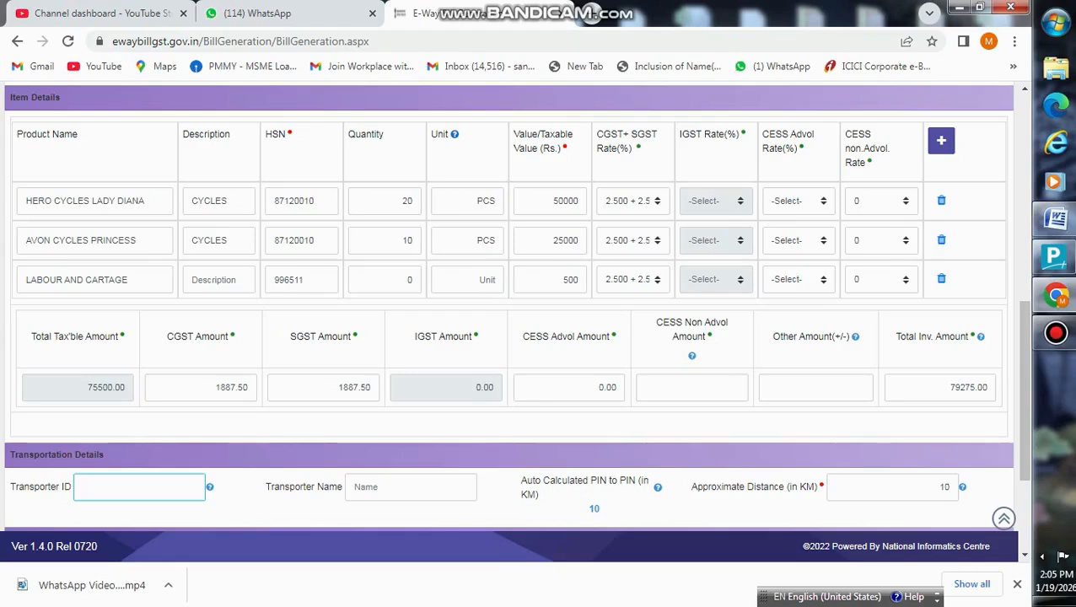
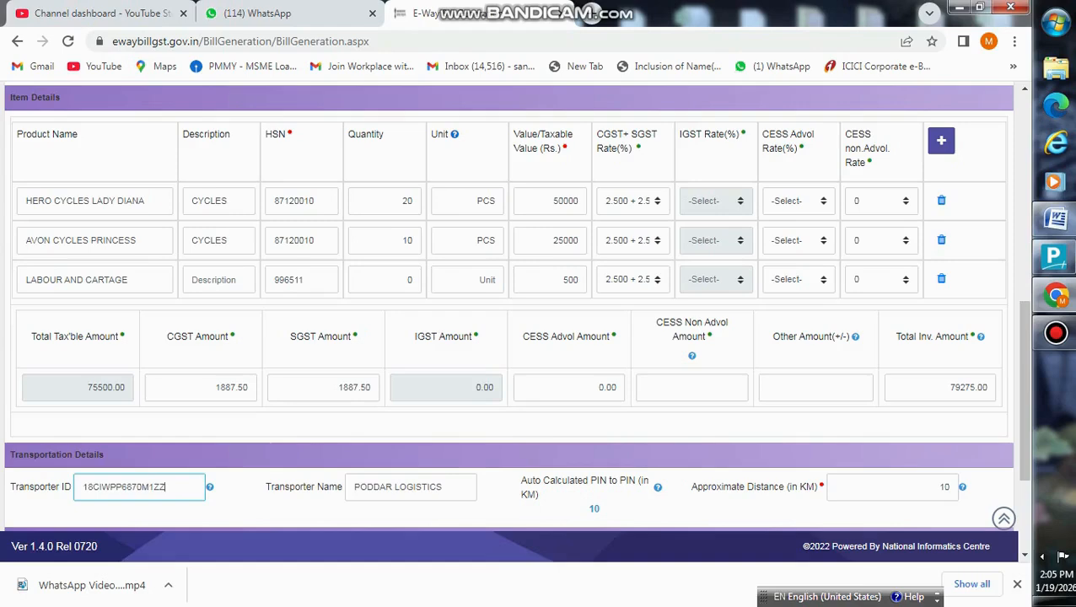
scroll(514, 311, "down", 2)
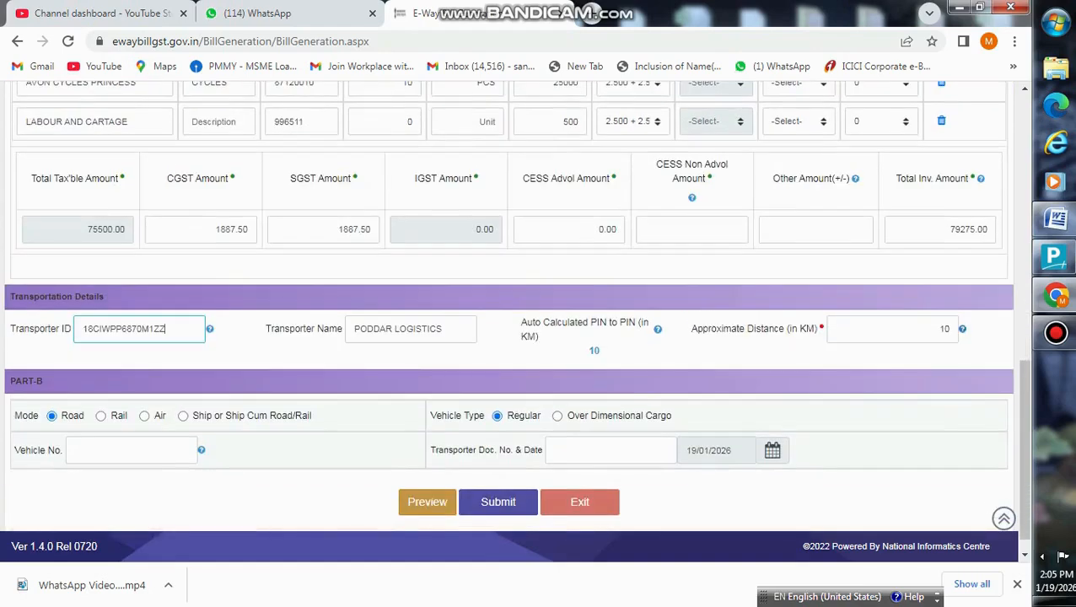
- Submit the bill, accepting the GSTR1 and Document No. warnings, to produce the Part-A slip
scroll(514, 310, "down", 1)
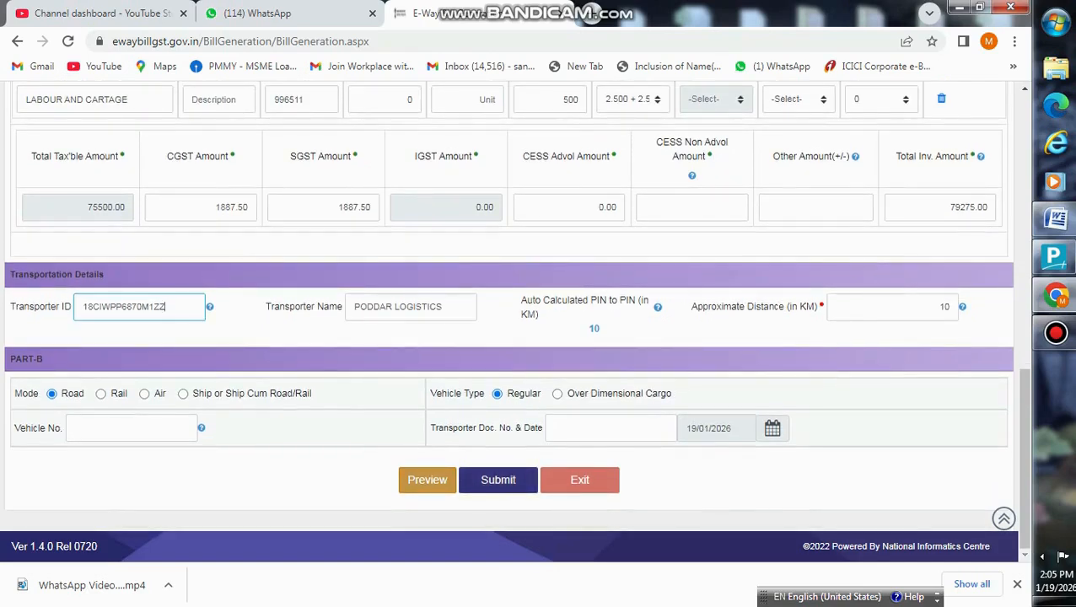
left_click(497, 479)
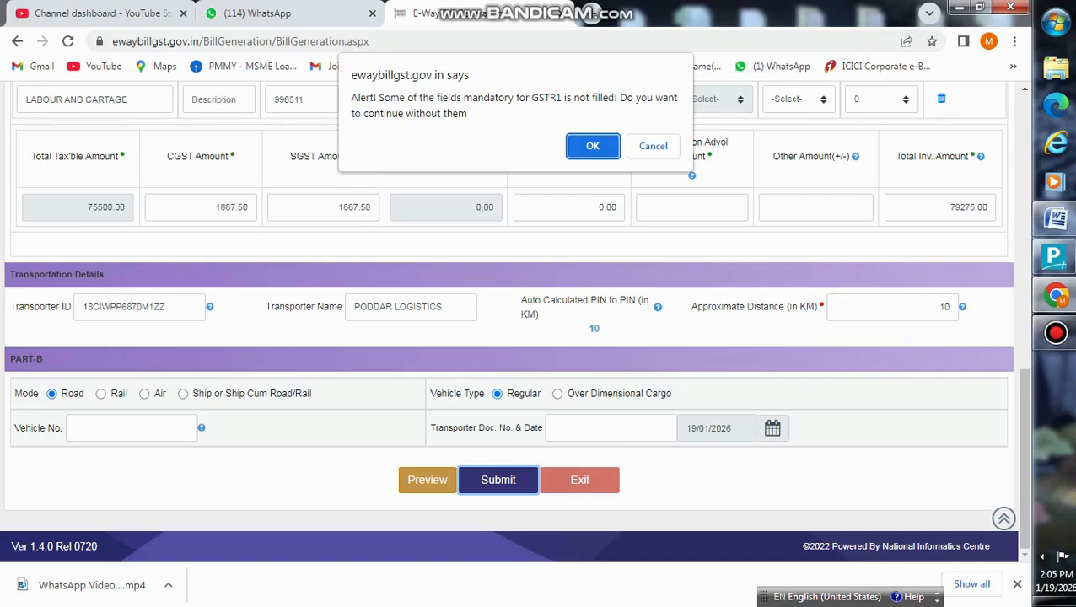
key("Return")
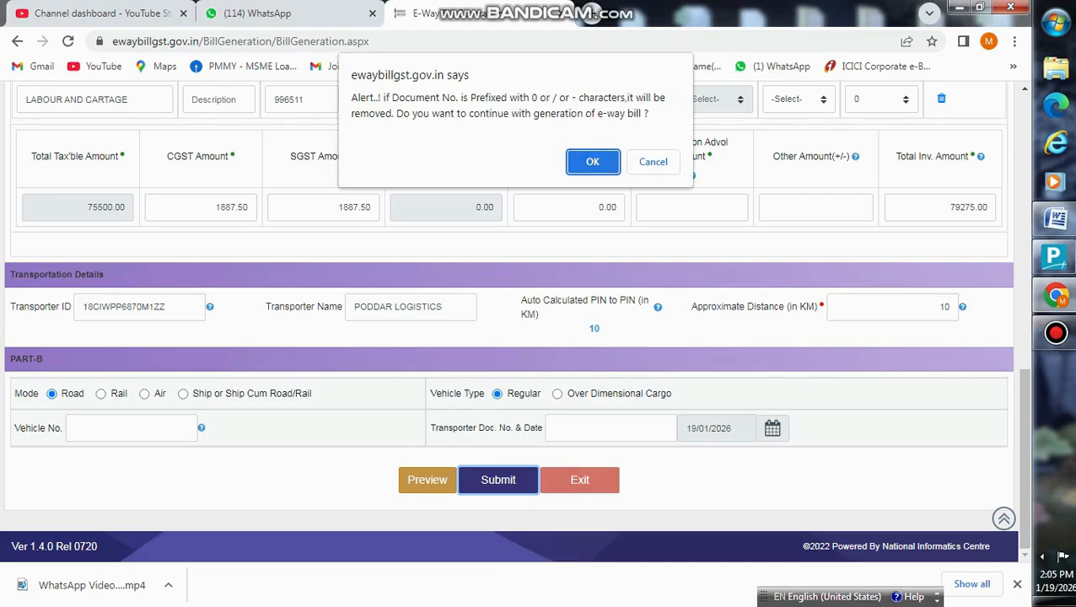
key("Return")
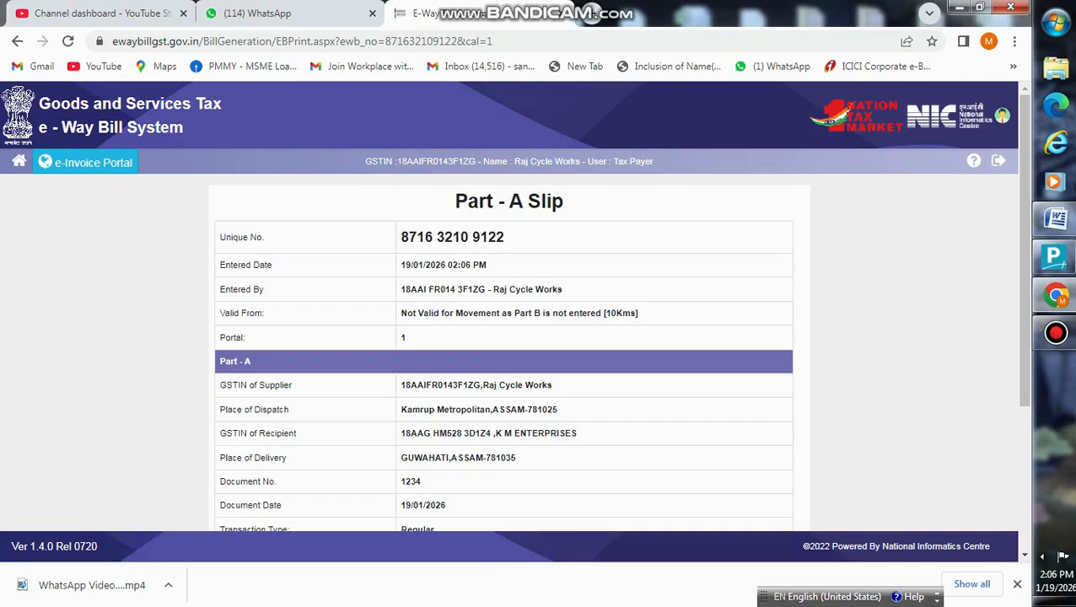
- Print the Part-A slip through Chrome's print dialog
scroll(508, 337, "down", 3)
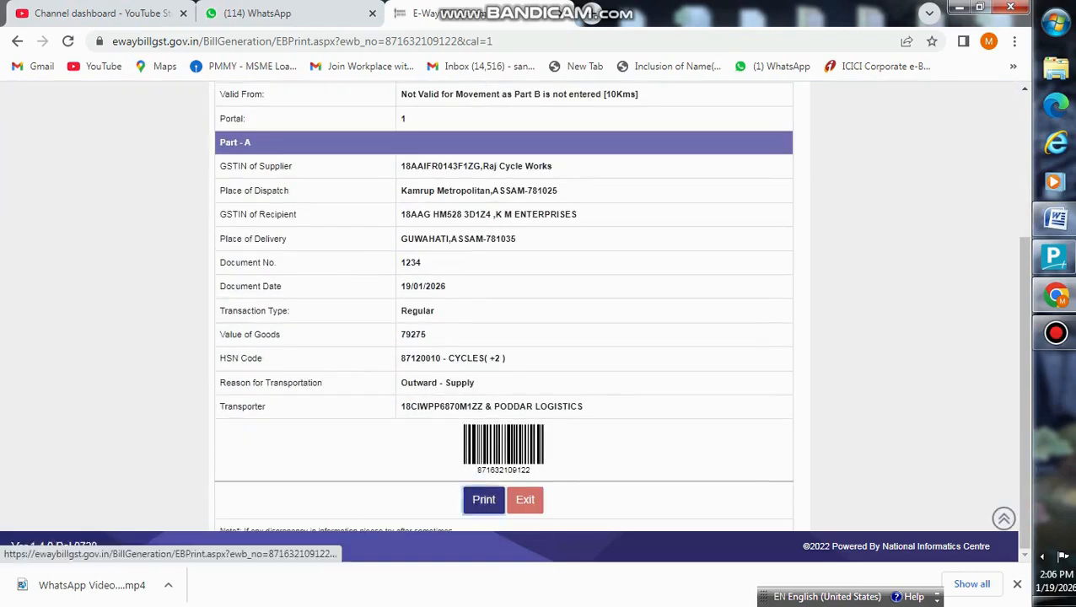
left_click(483, 499)
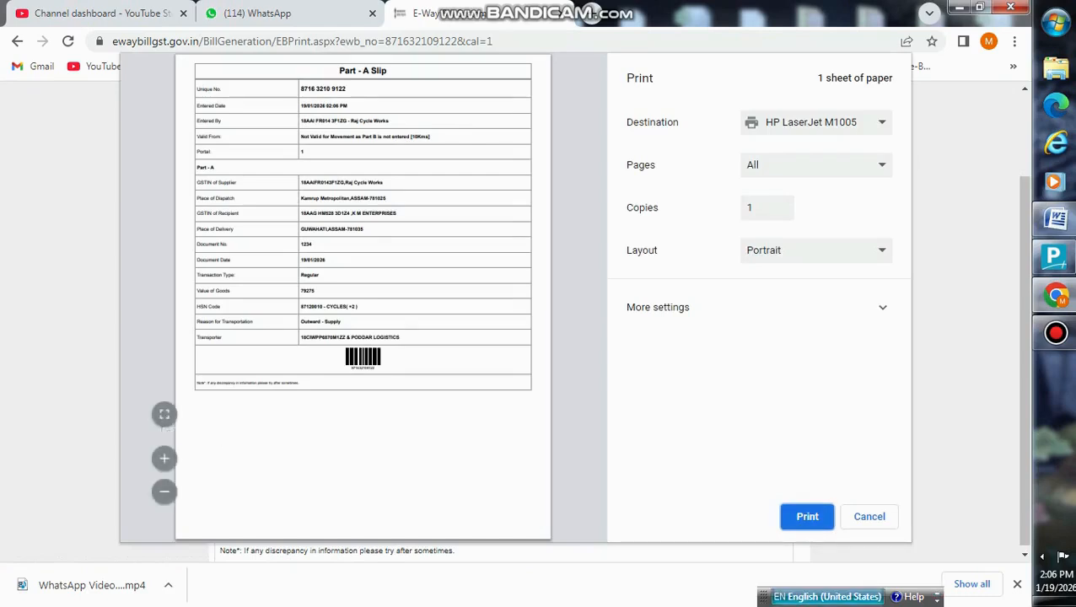
left_click(869, 517)
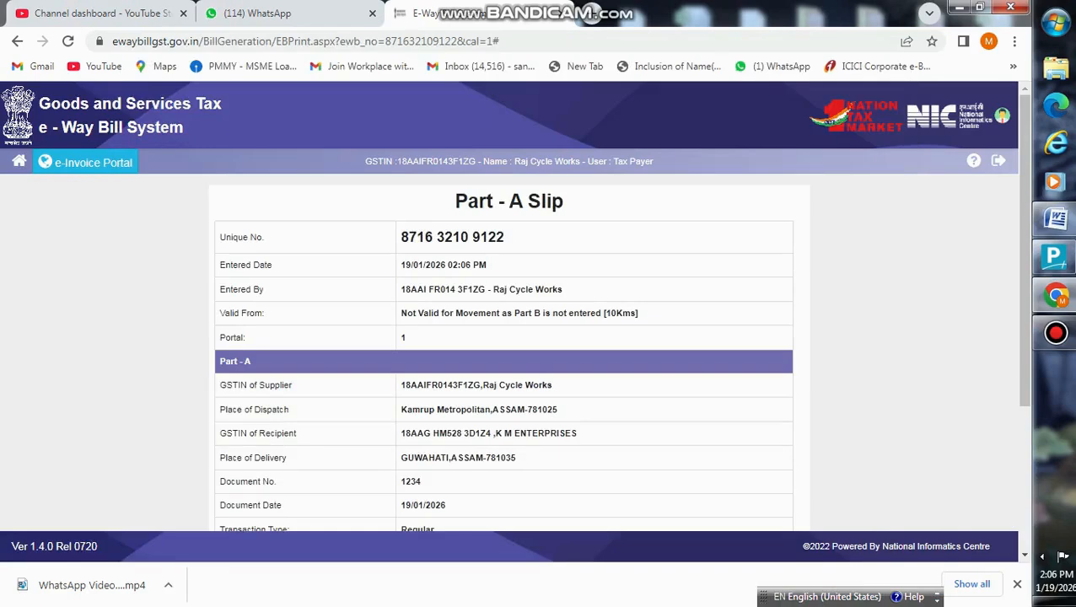
scroll(509, 337, "down", 3)
scroll(509, 337, "up", 3)
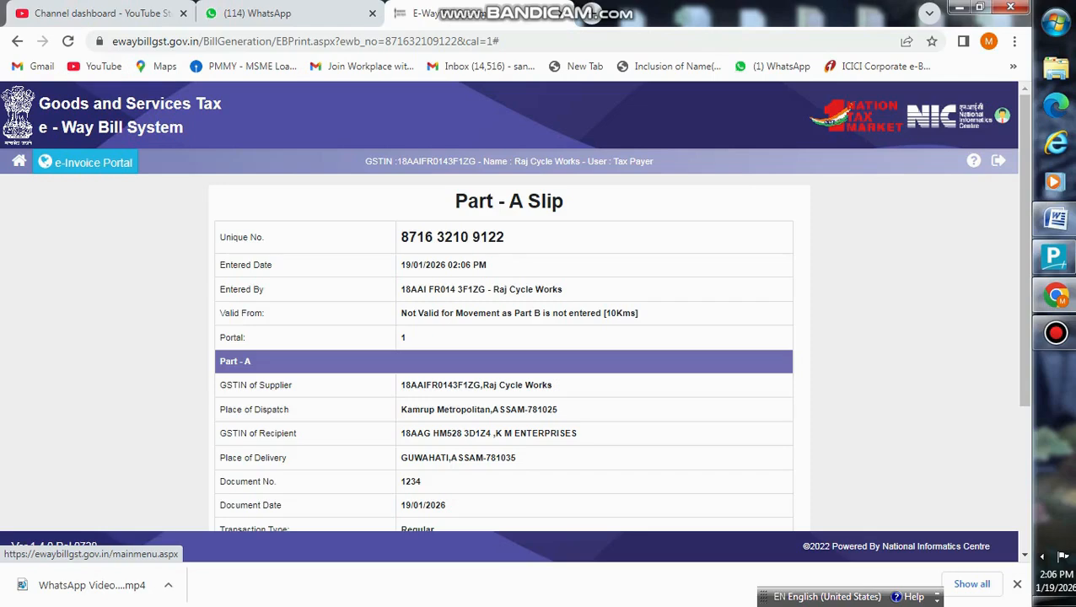
- Go to e-Waybill > Cancel and look up the new bill by its e-way bill number
left_click(19, 161)
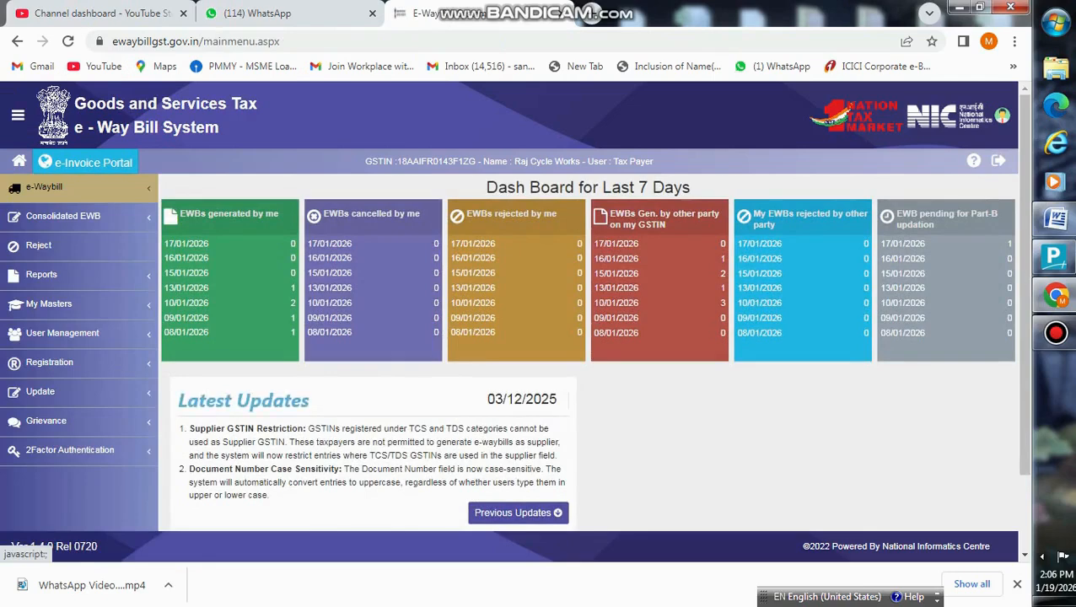
left_click(44, 188)
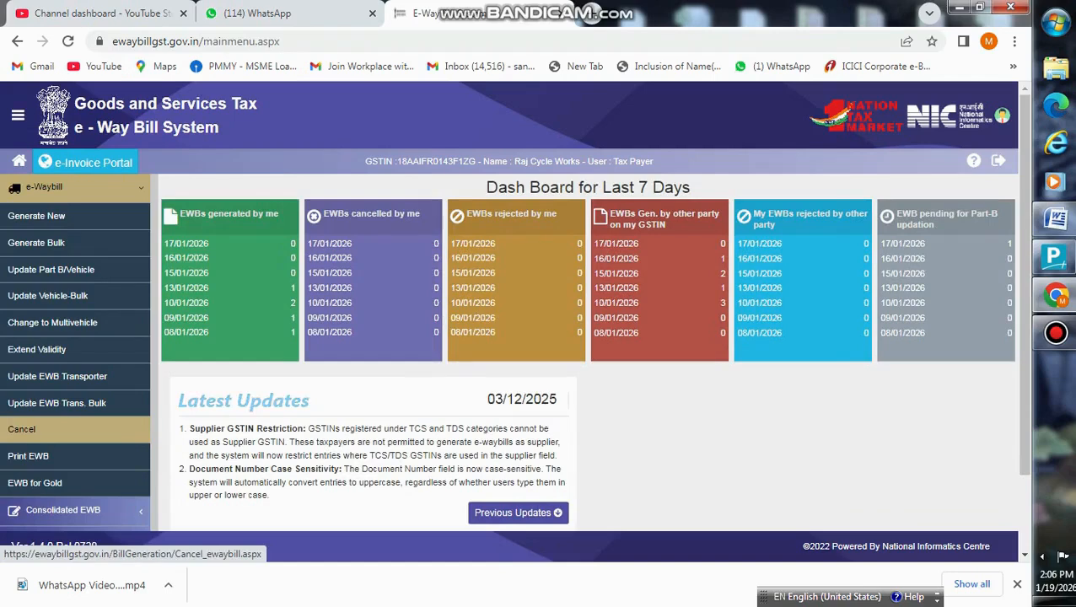
left_click(21, 429)
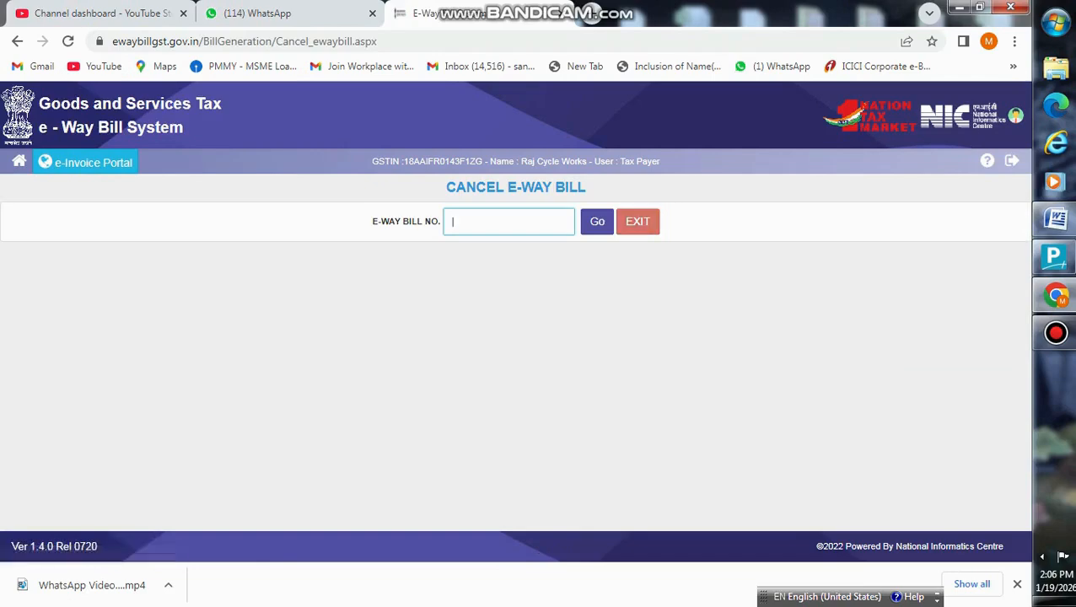
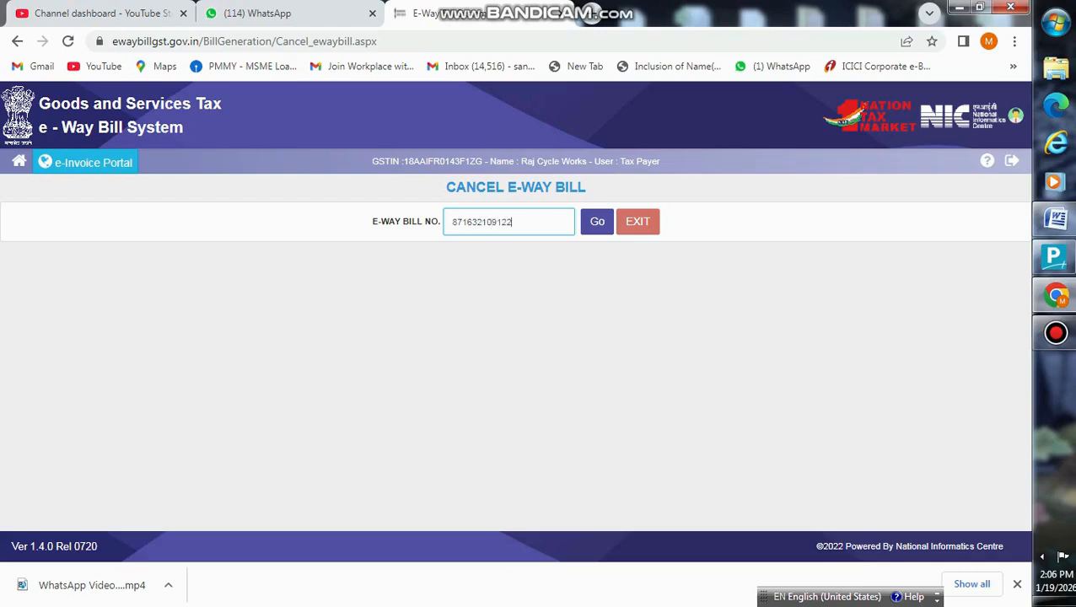
left_click(597, 221)
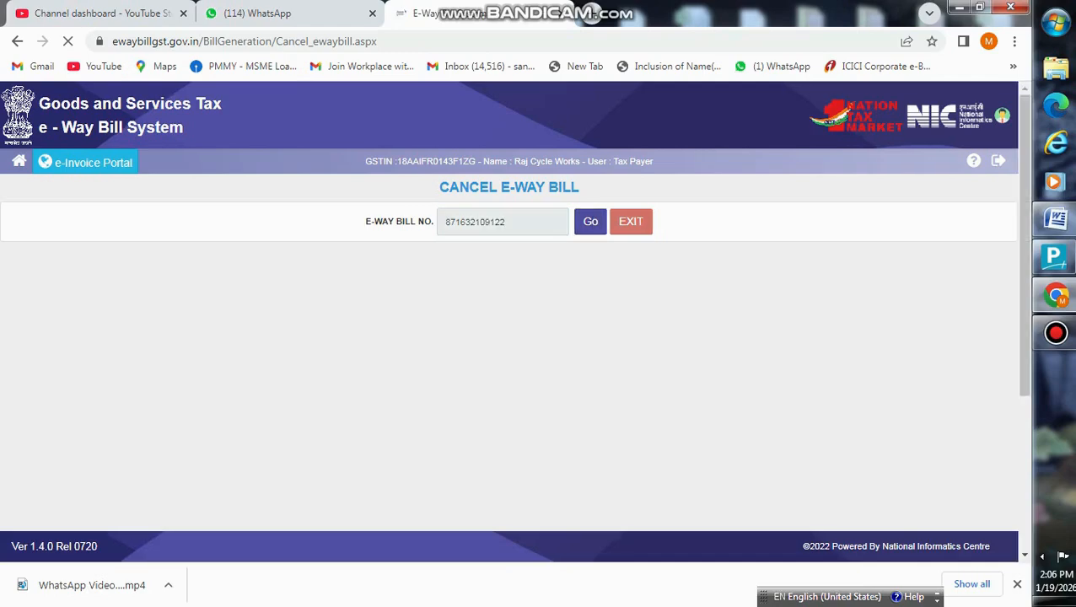
- Choose Order Cancelled as the cancellation reason and cancel the e-way bill
scroll(497, 388, "down", 2)
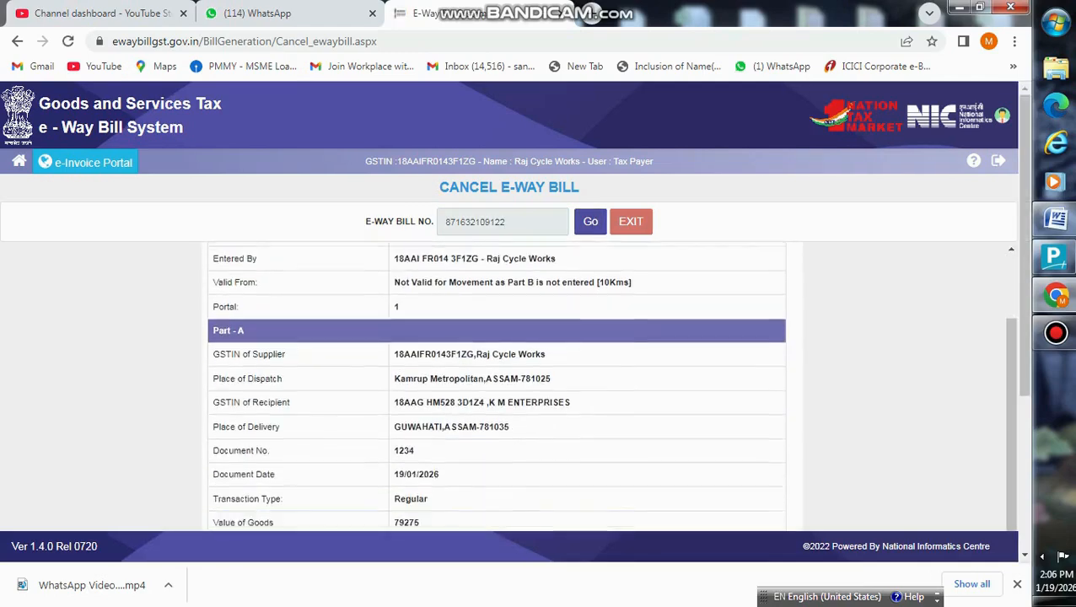
scroll(497, 387, "down", 2)
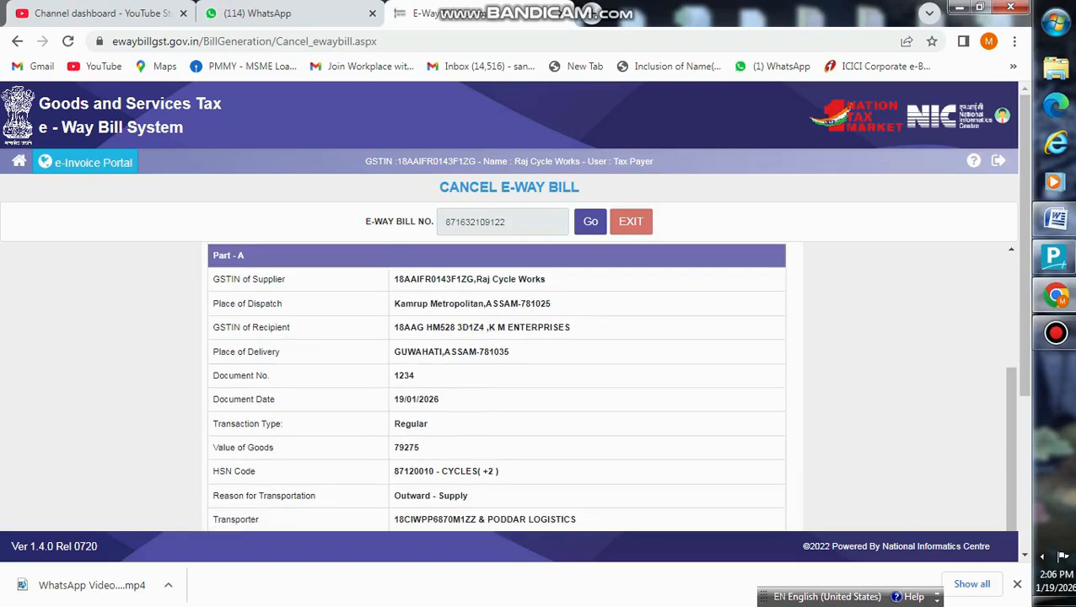
scroll(496, 388, "down", 3)
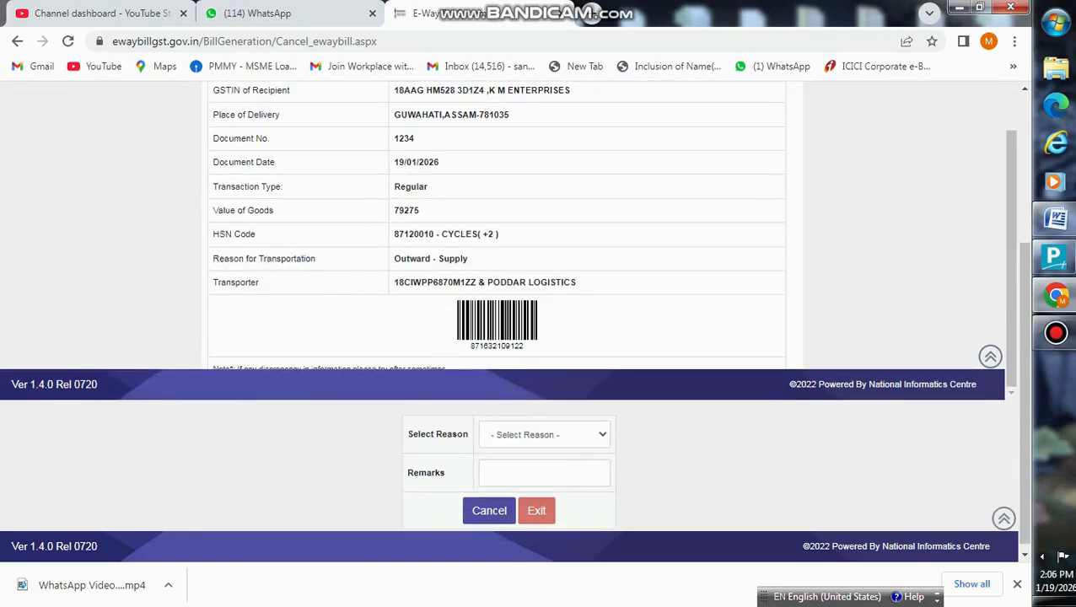
left_click(544, 435)
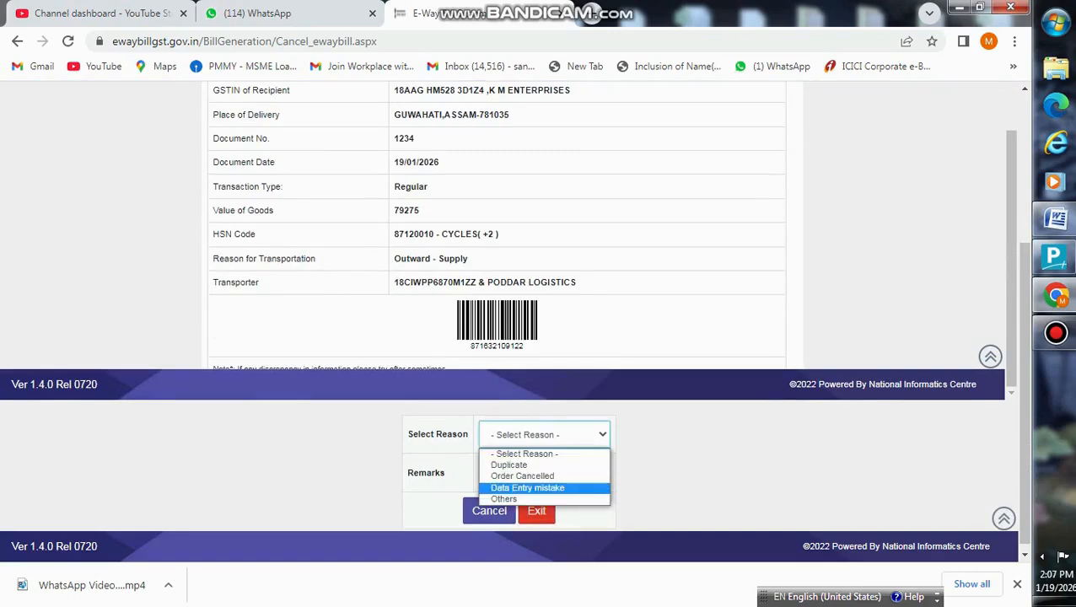
left_click(522, 476)
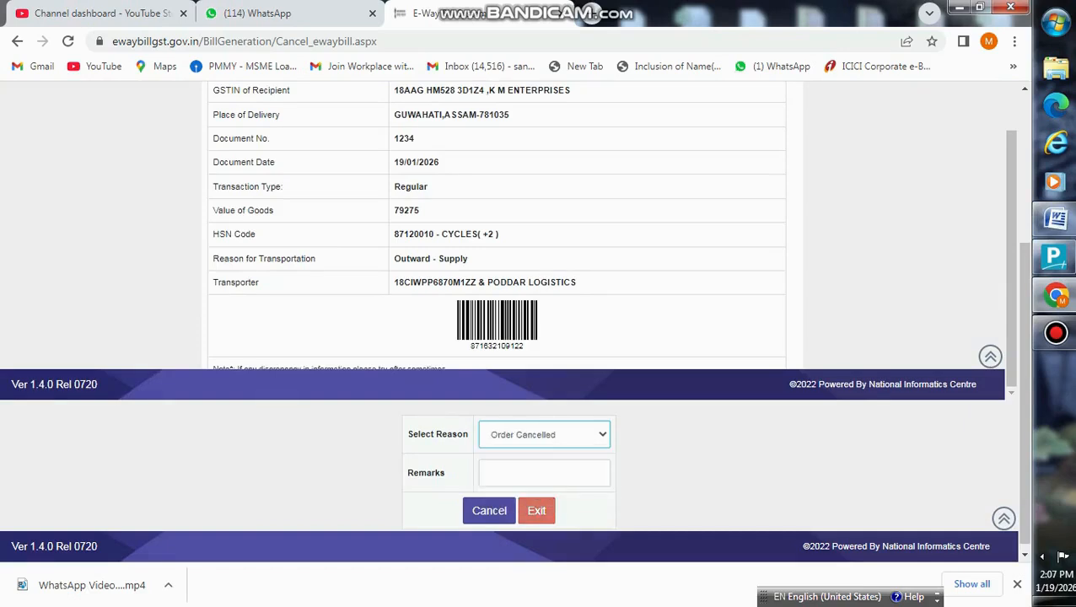
left_click(544, 435)
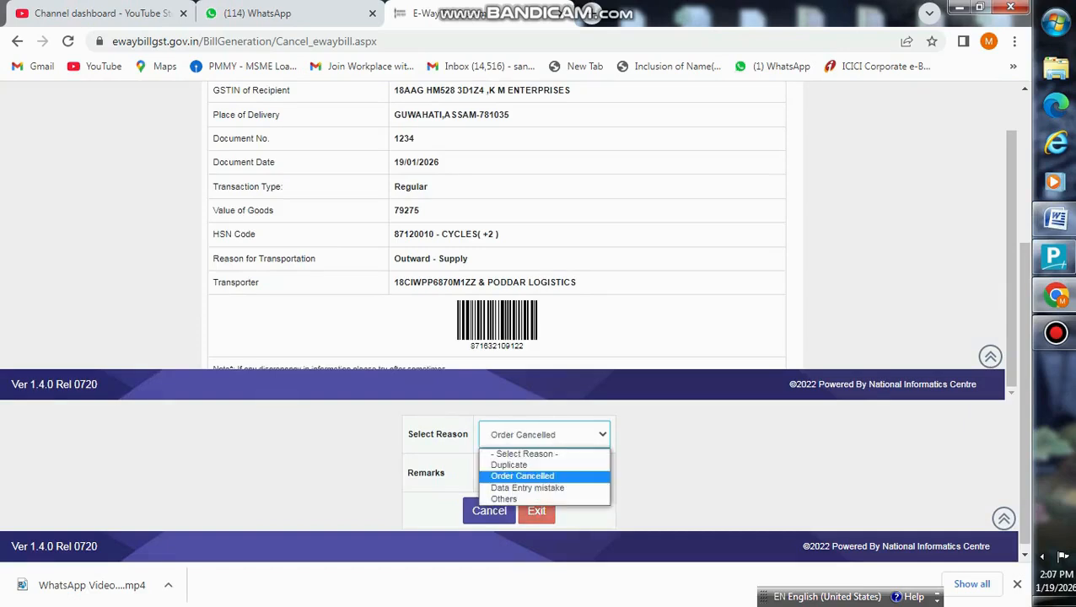
left_click(527, 487)
left_click(545, 435)
left_click(522, 476)
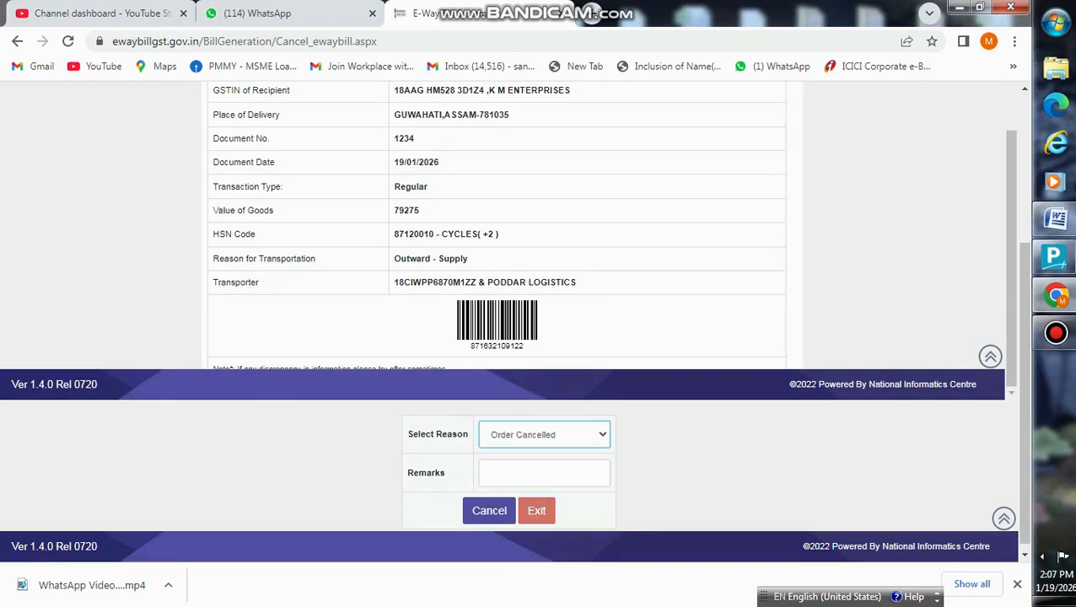
left_click(489, 510)
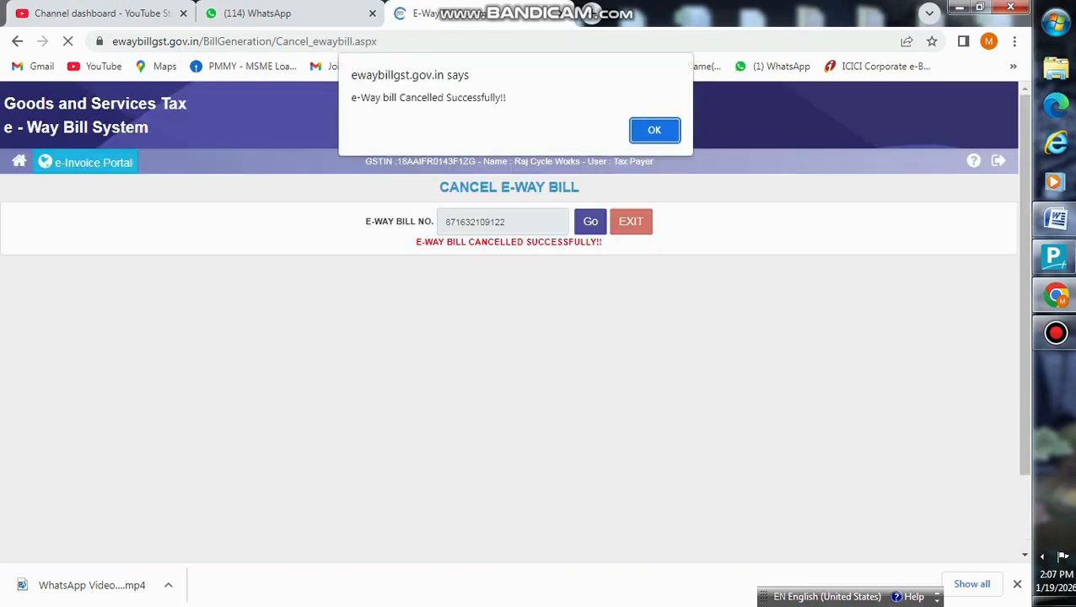
- Acknowledge the successful cancellation and review the slip stamped CANCELLED
left_click(654, 130)
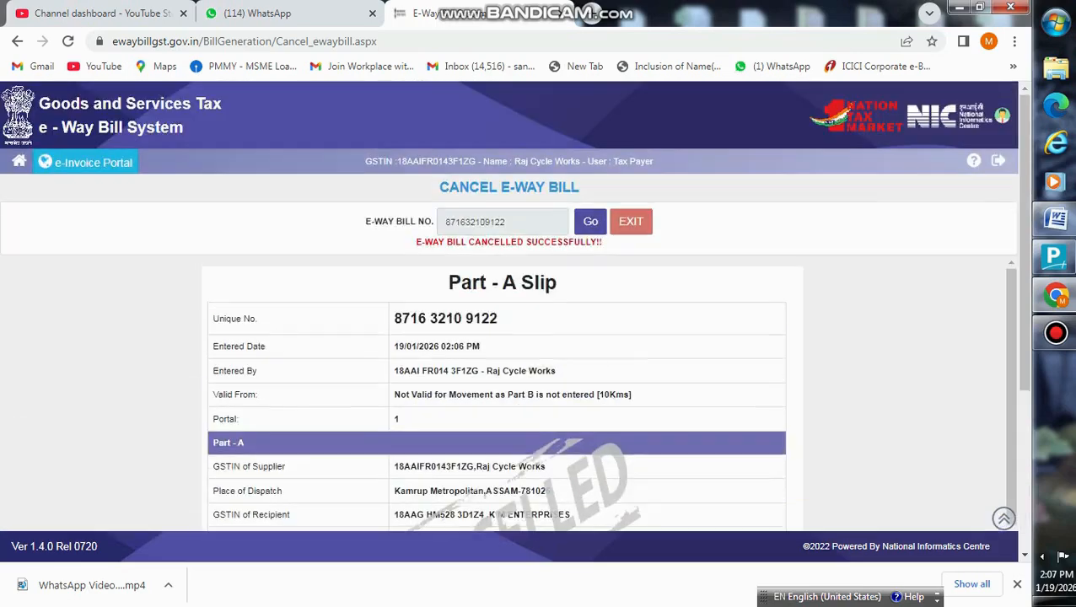
scroll(607, 393, "down", 2)
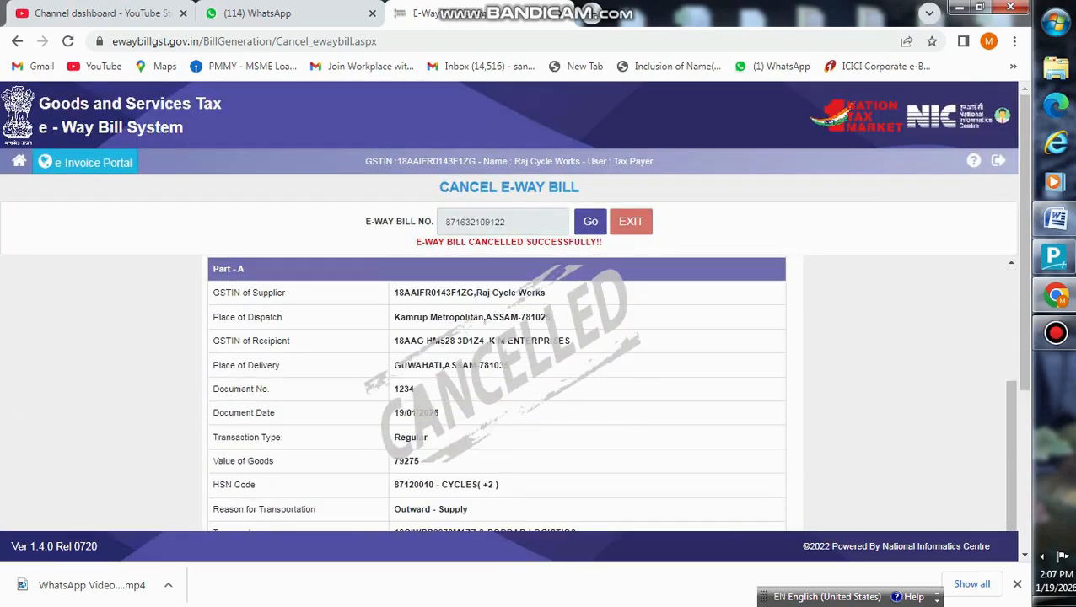
scroll(509, 320, "down", 3)
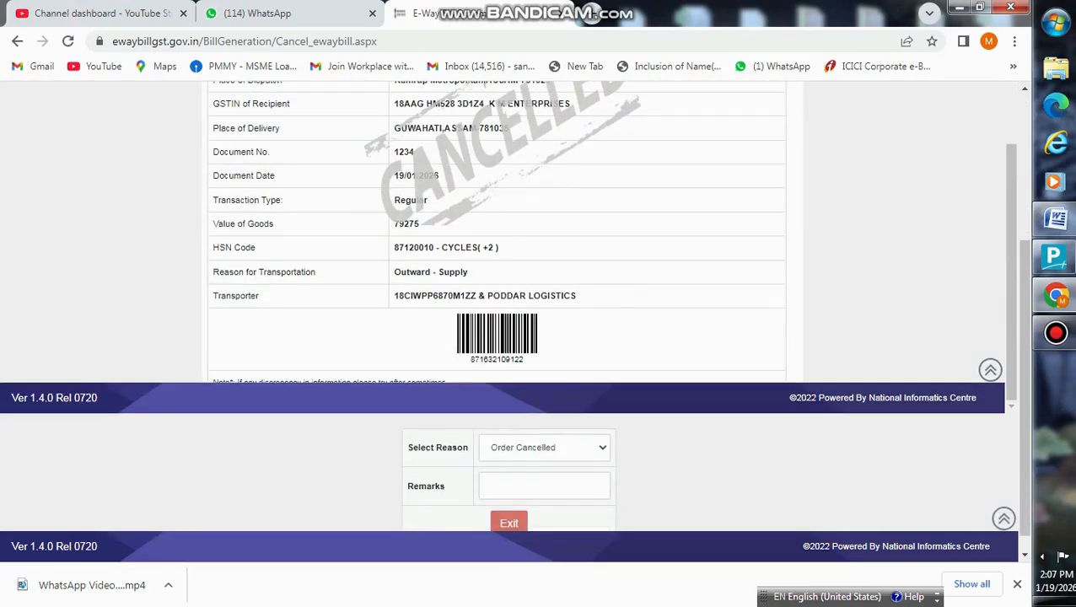